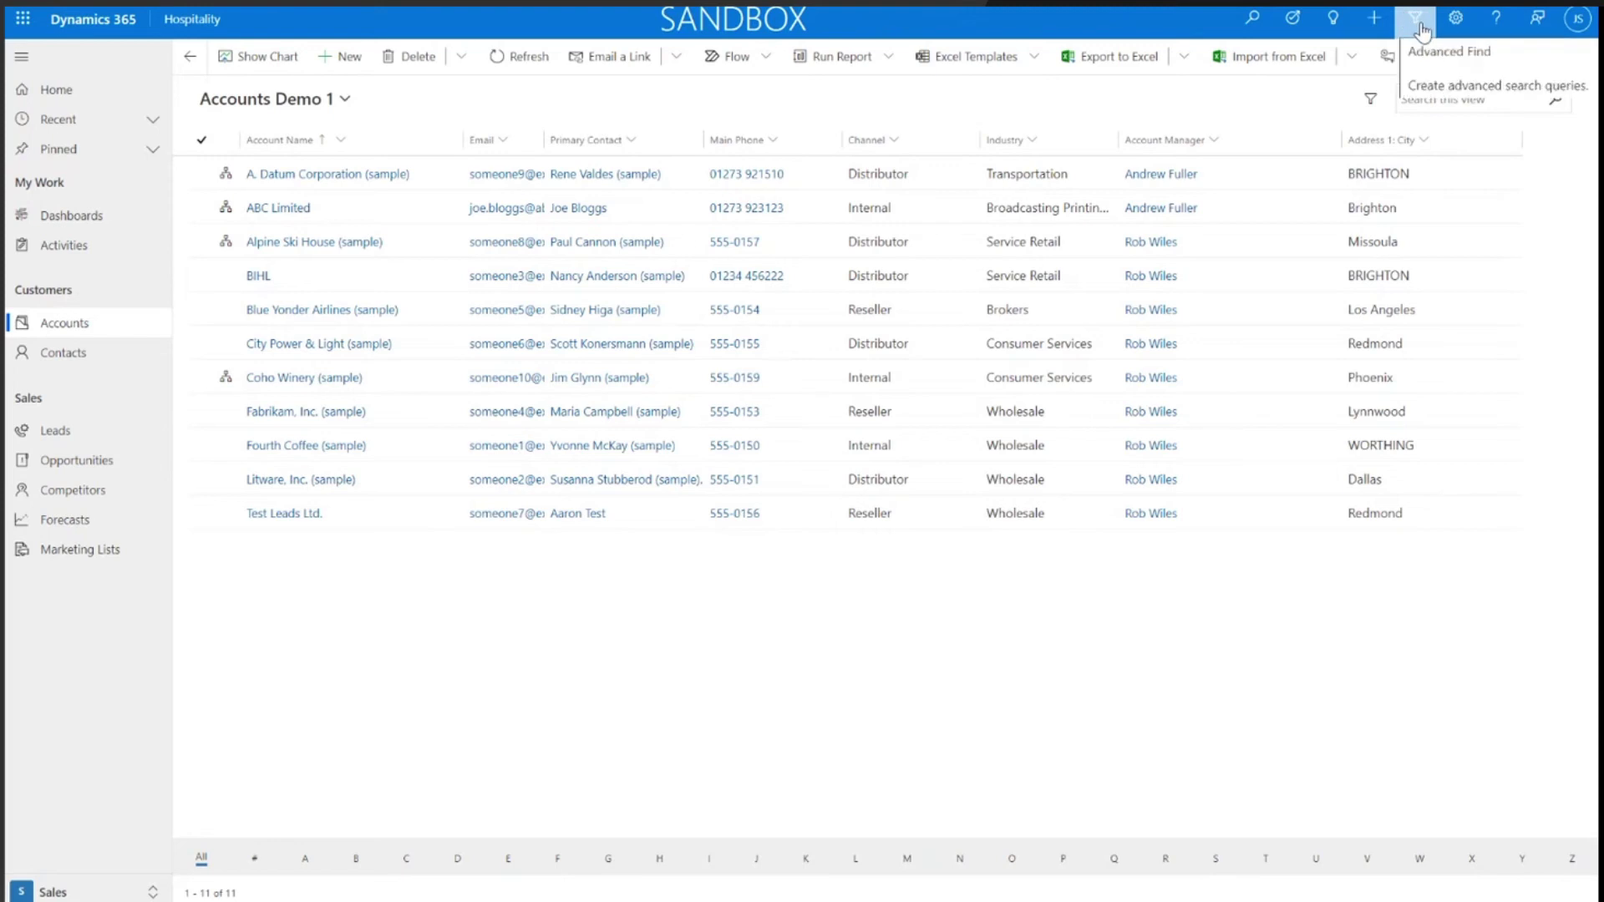
Load the Accounts Demo 1 saved view from My Views into Advanced Find.
left_click(1421, 30)
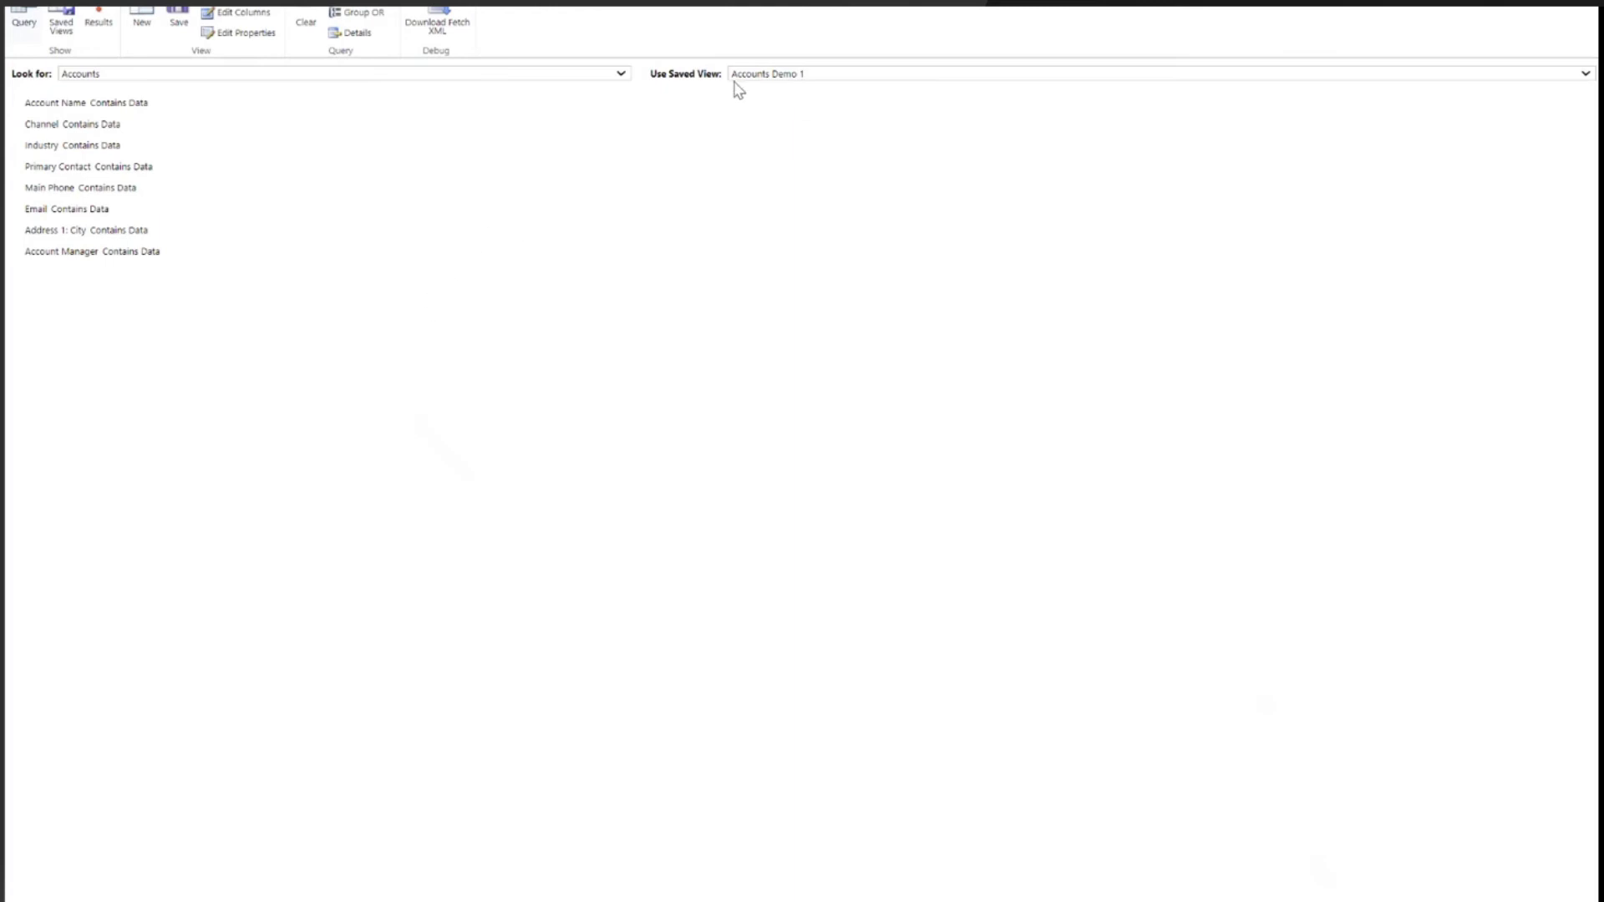
left_click(814, 83)
left_click(800, 72)
left_click(792, 73)
scroll(861, 393, "down", 3)
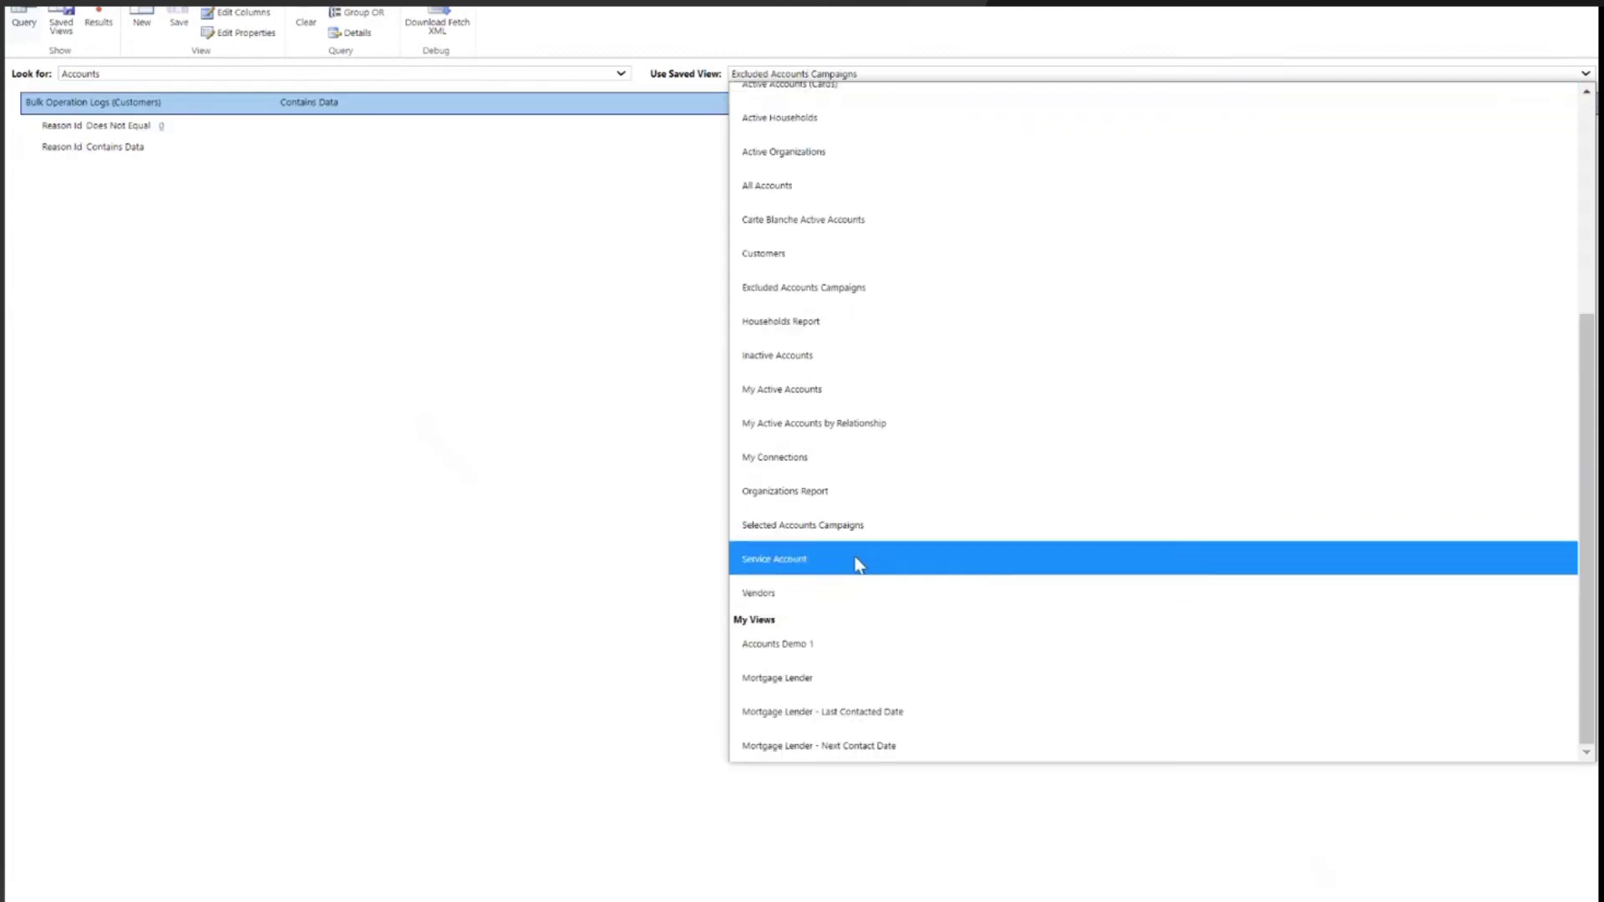
left_click(852, 644)
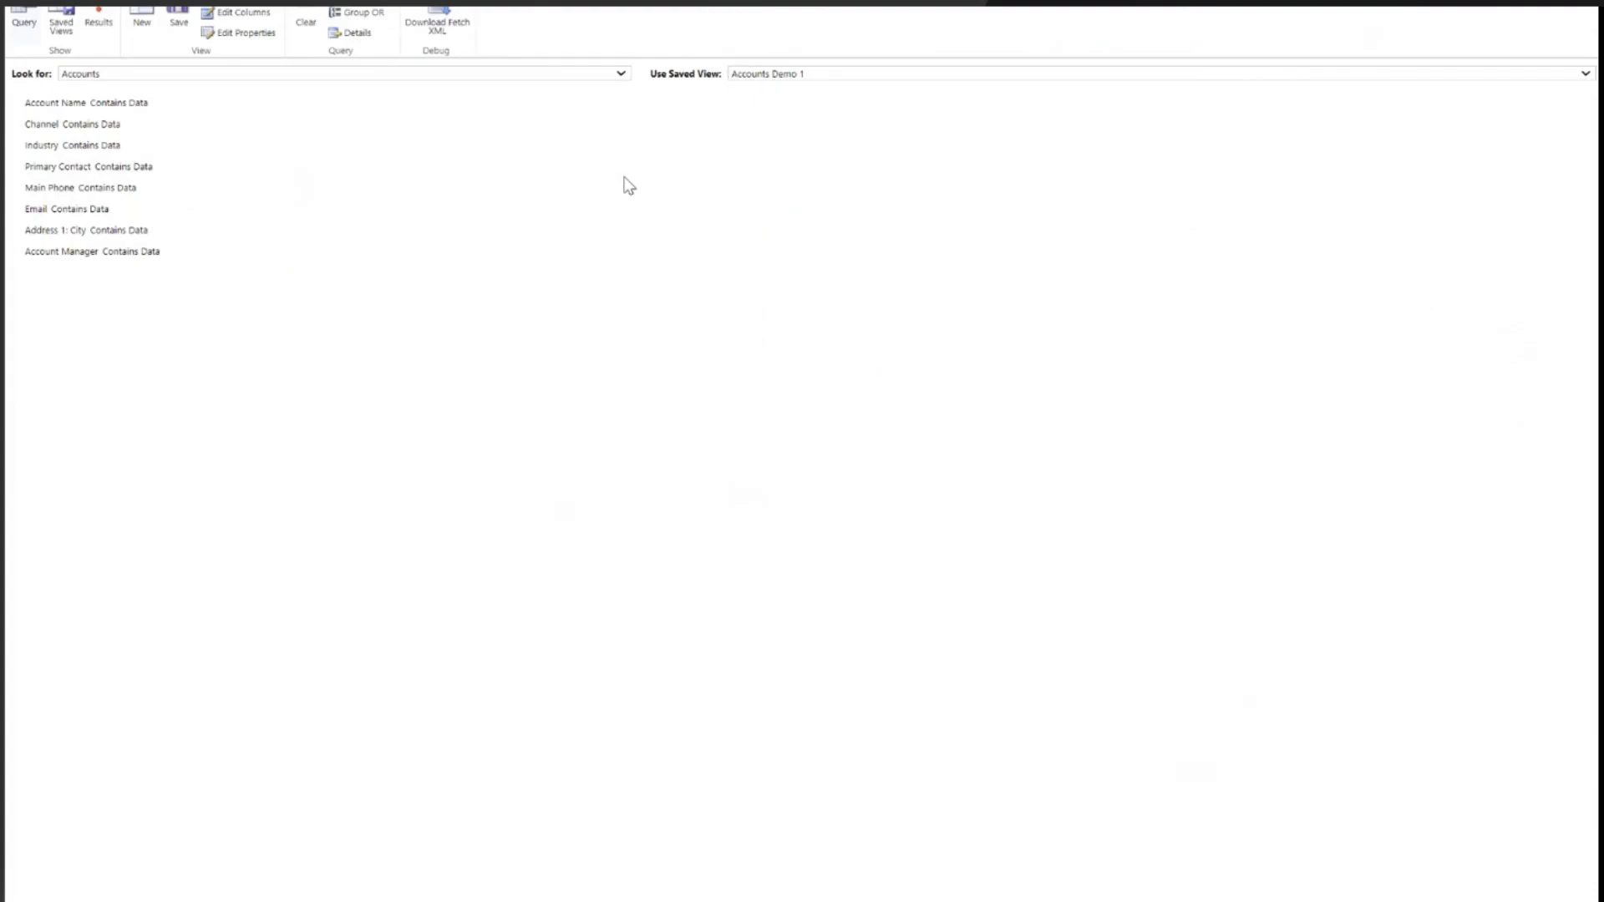
Remove the Address 1: City column in Edit Columns, leaving Account Manager last.
left_click(236, 15)
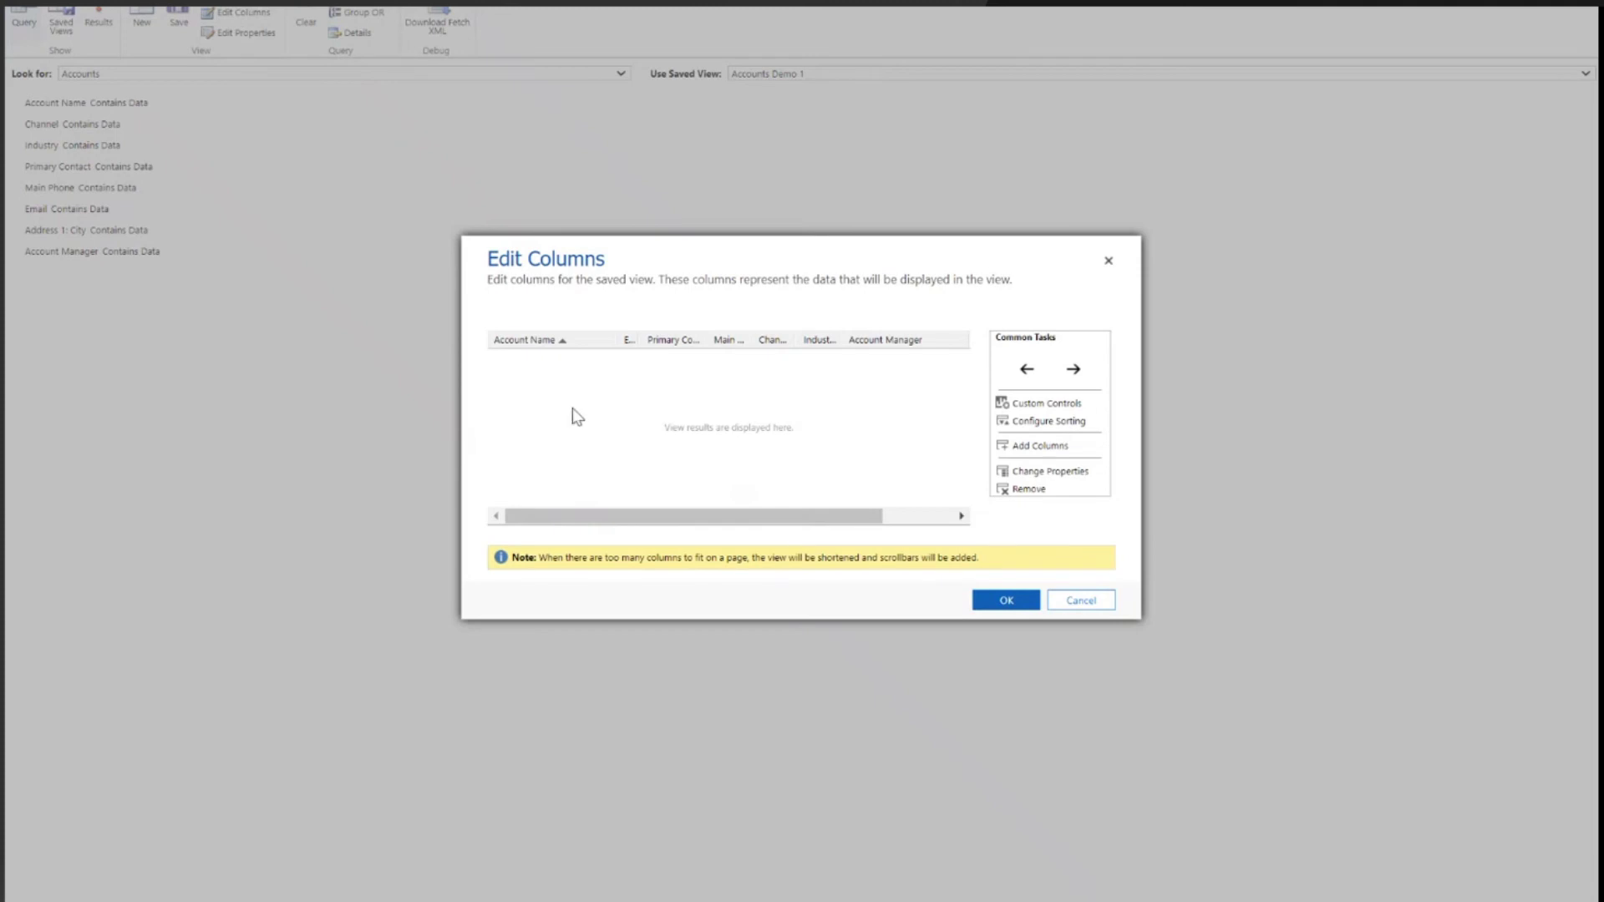
left_click_drag(618, 518, 839, 520)
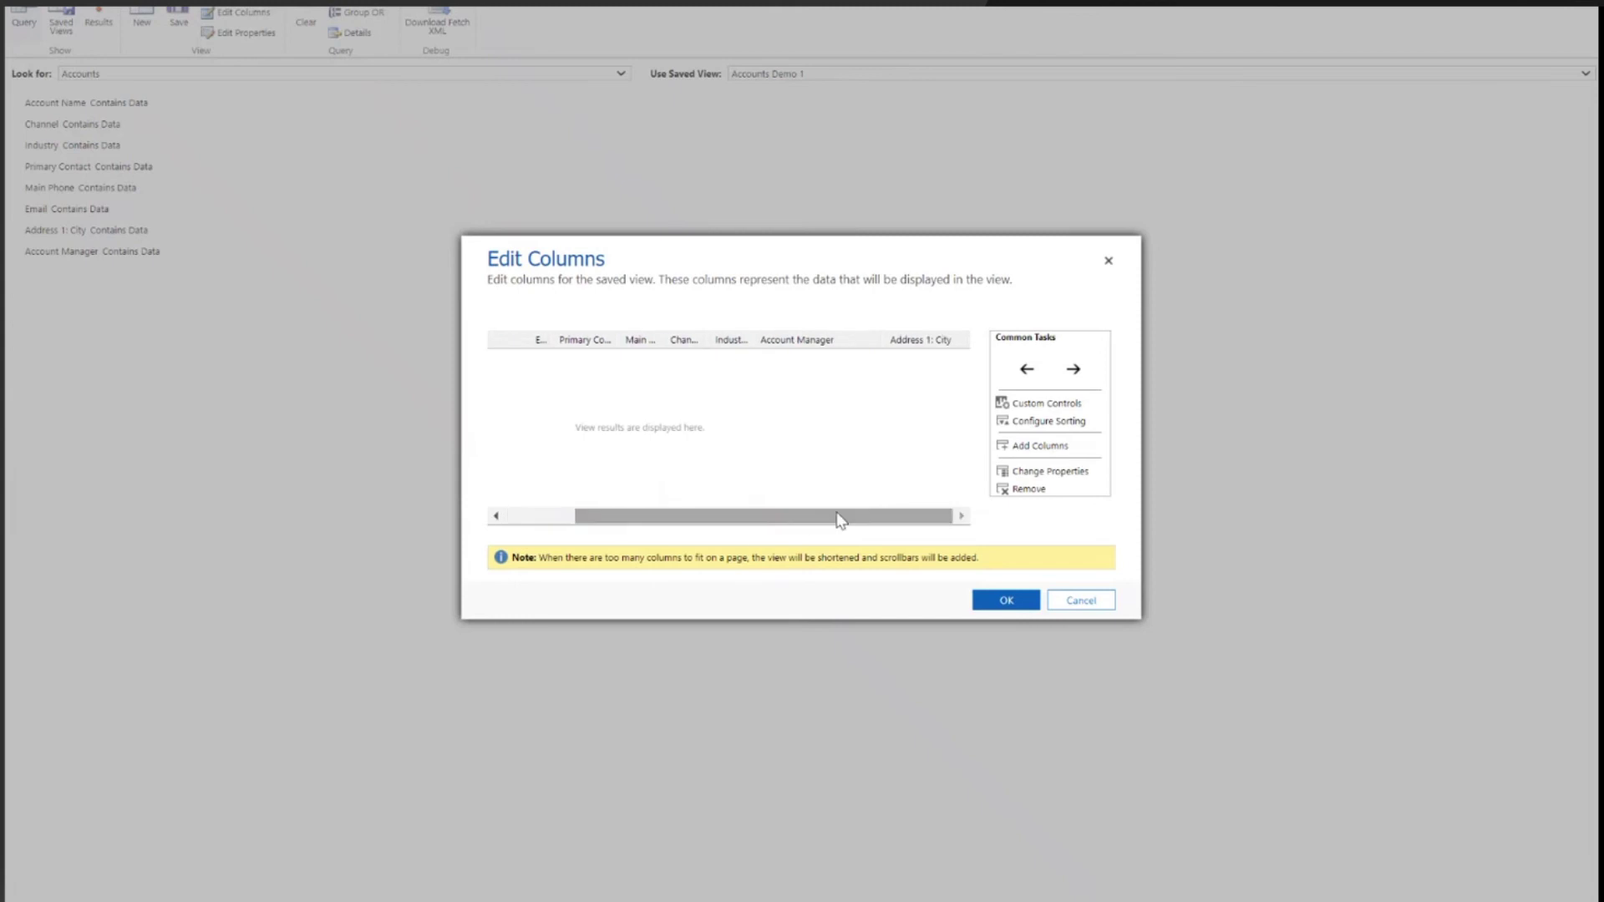
left_click(925, 344)
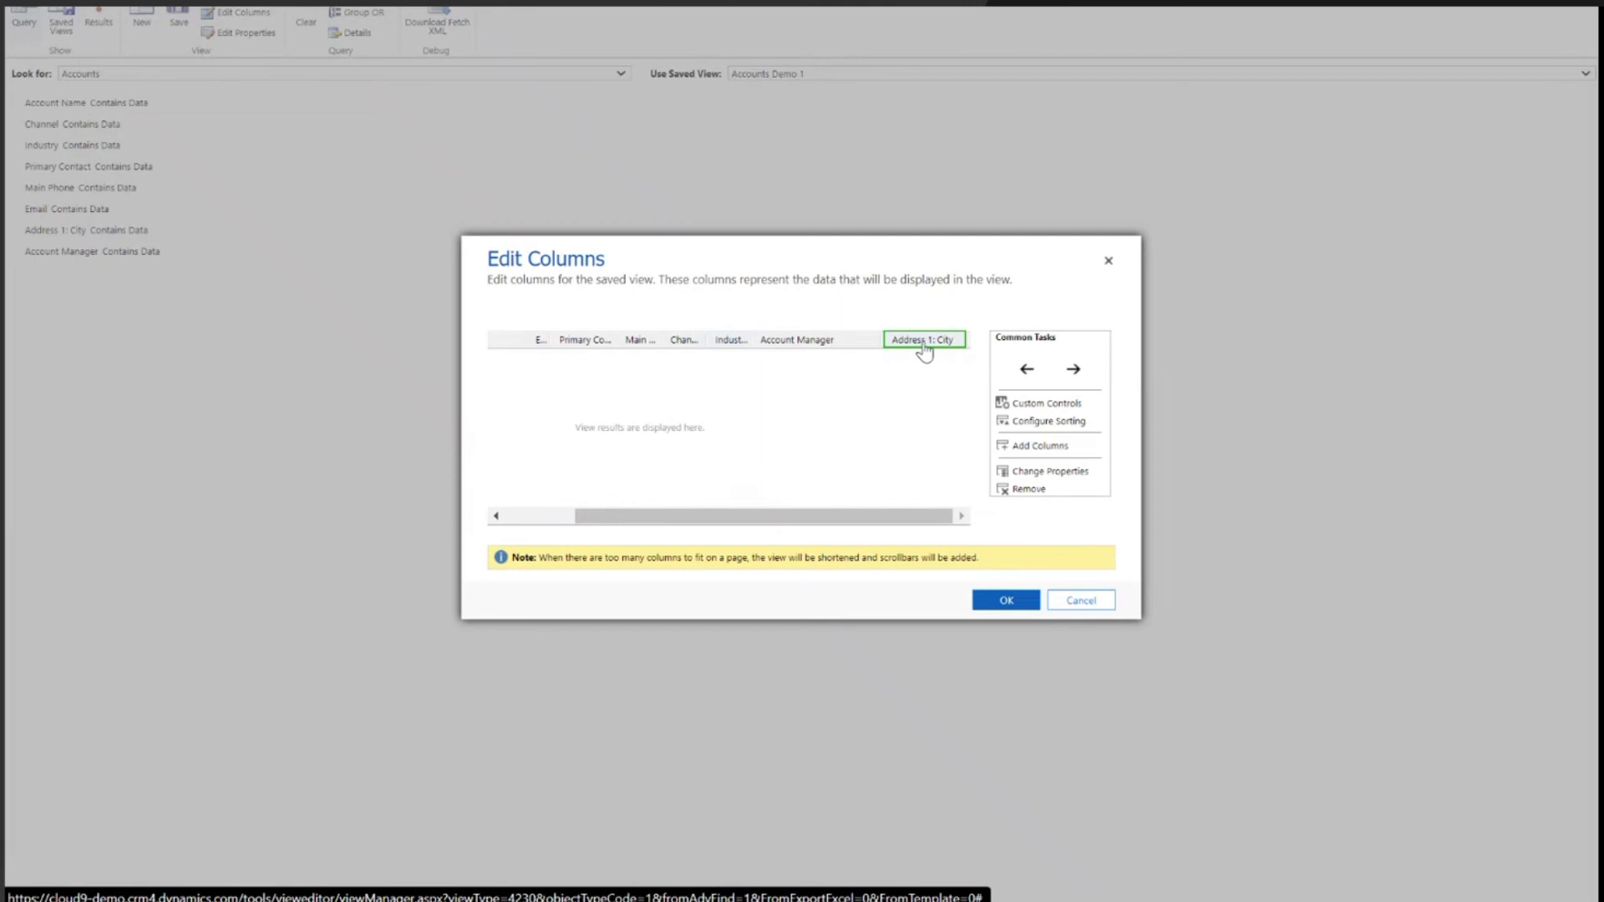
left_click(1028, 491)
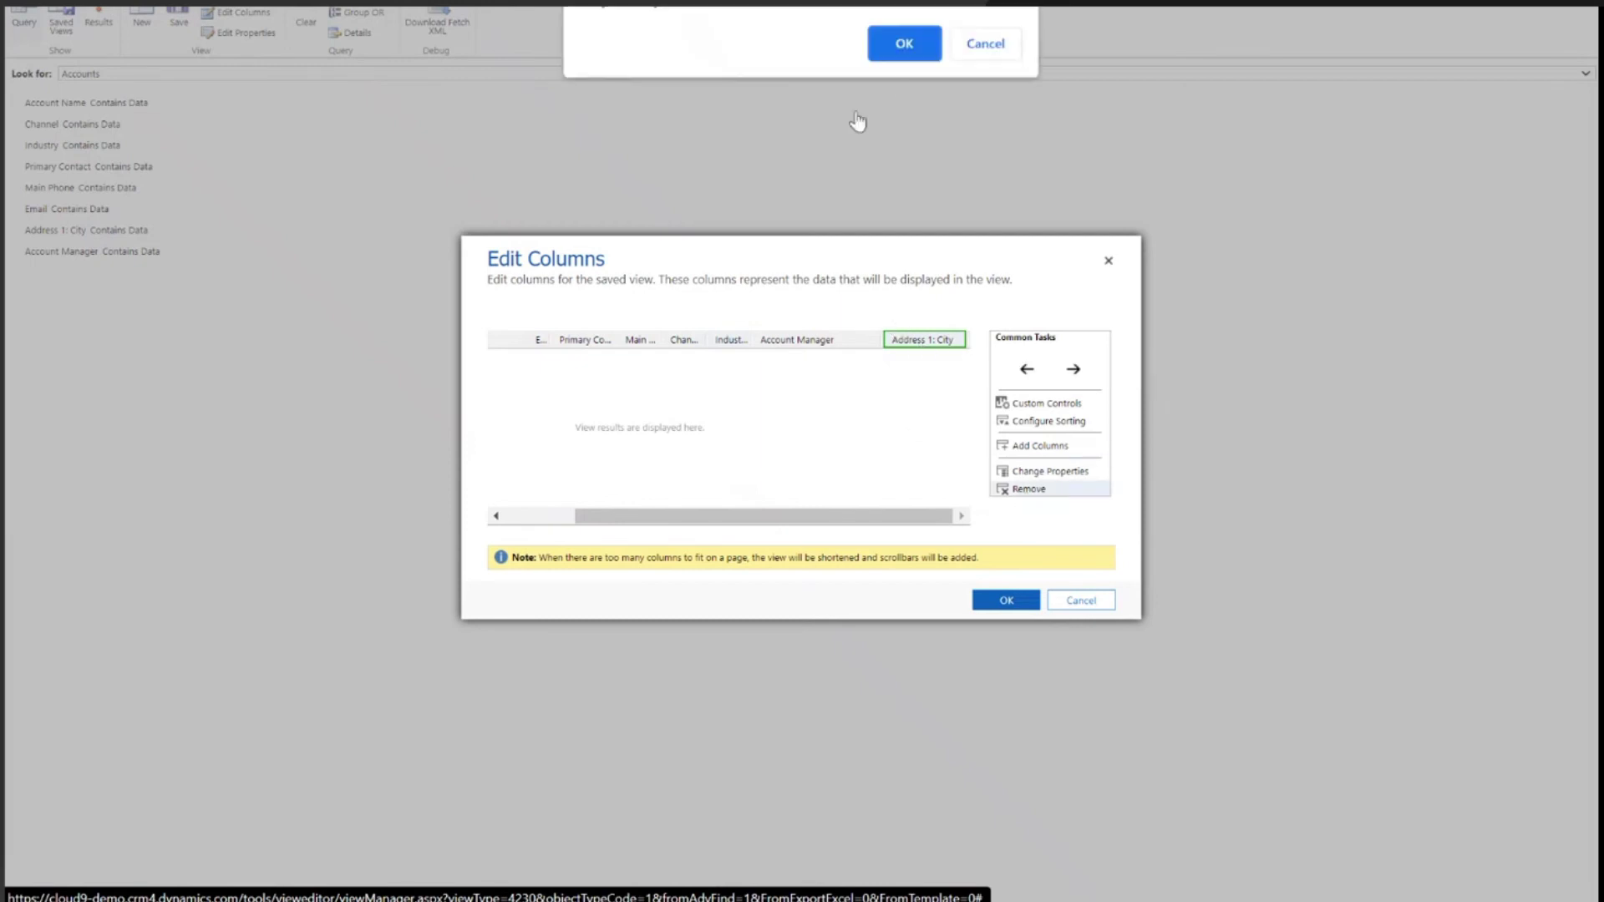
left_click(904, 44)
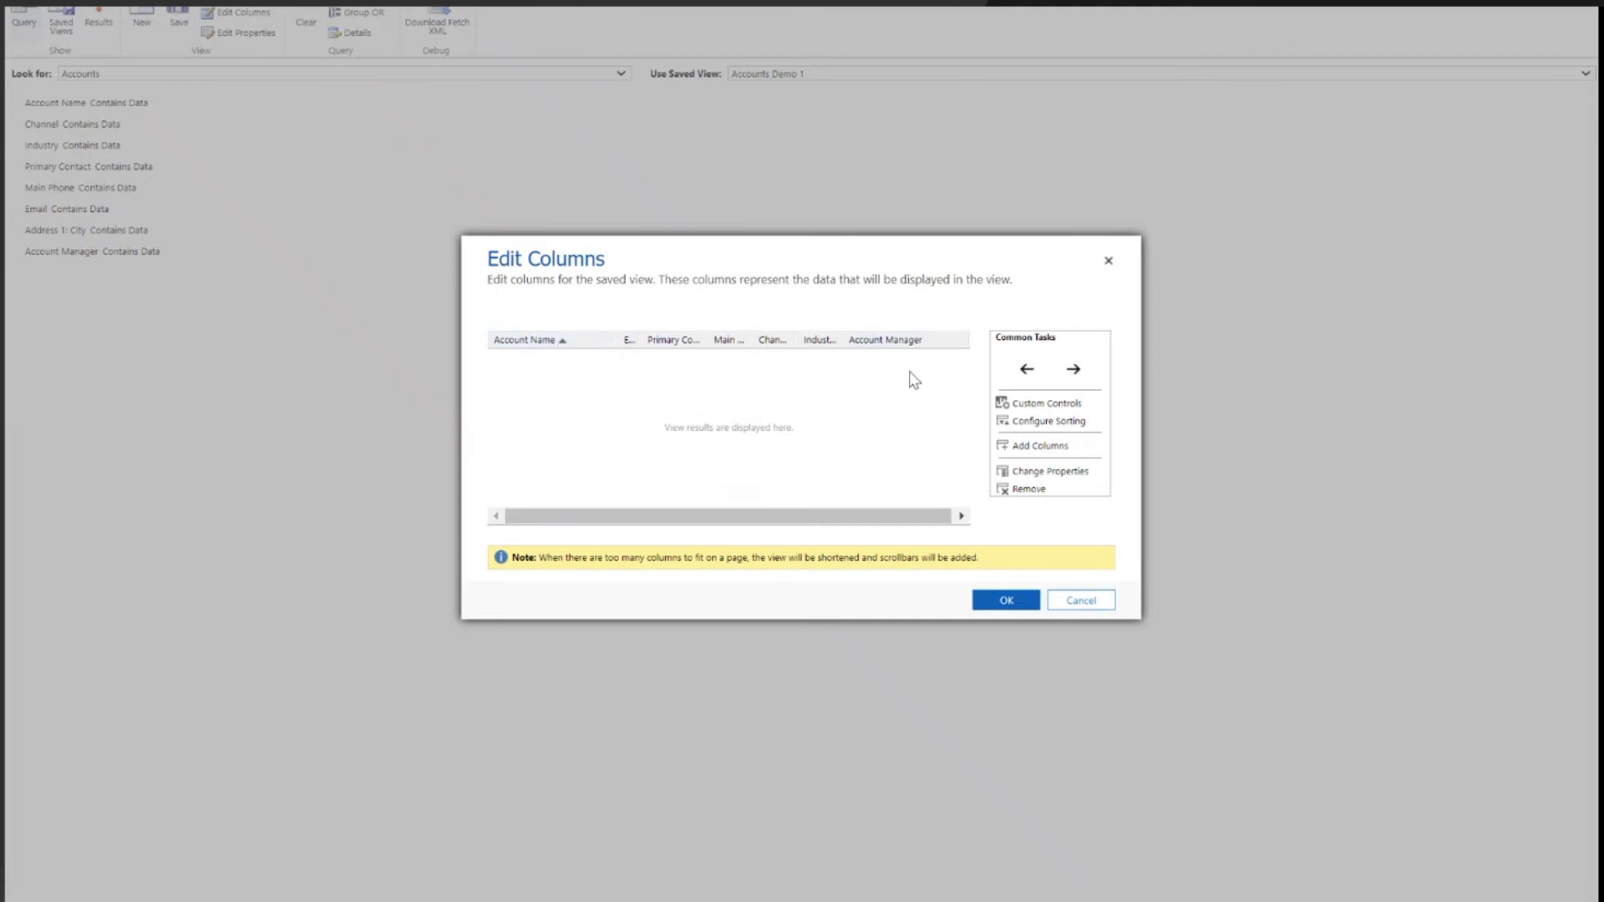
Add Number of Employees as the new last column, after Account Manager.
left_click(1049, 452)
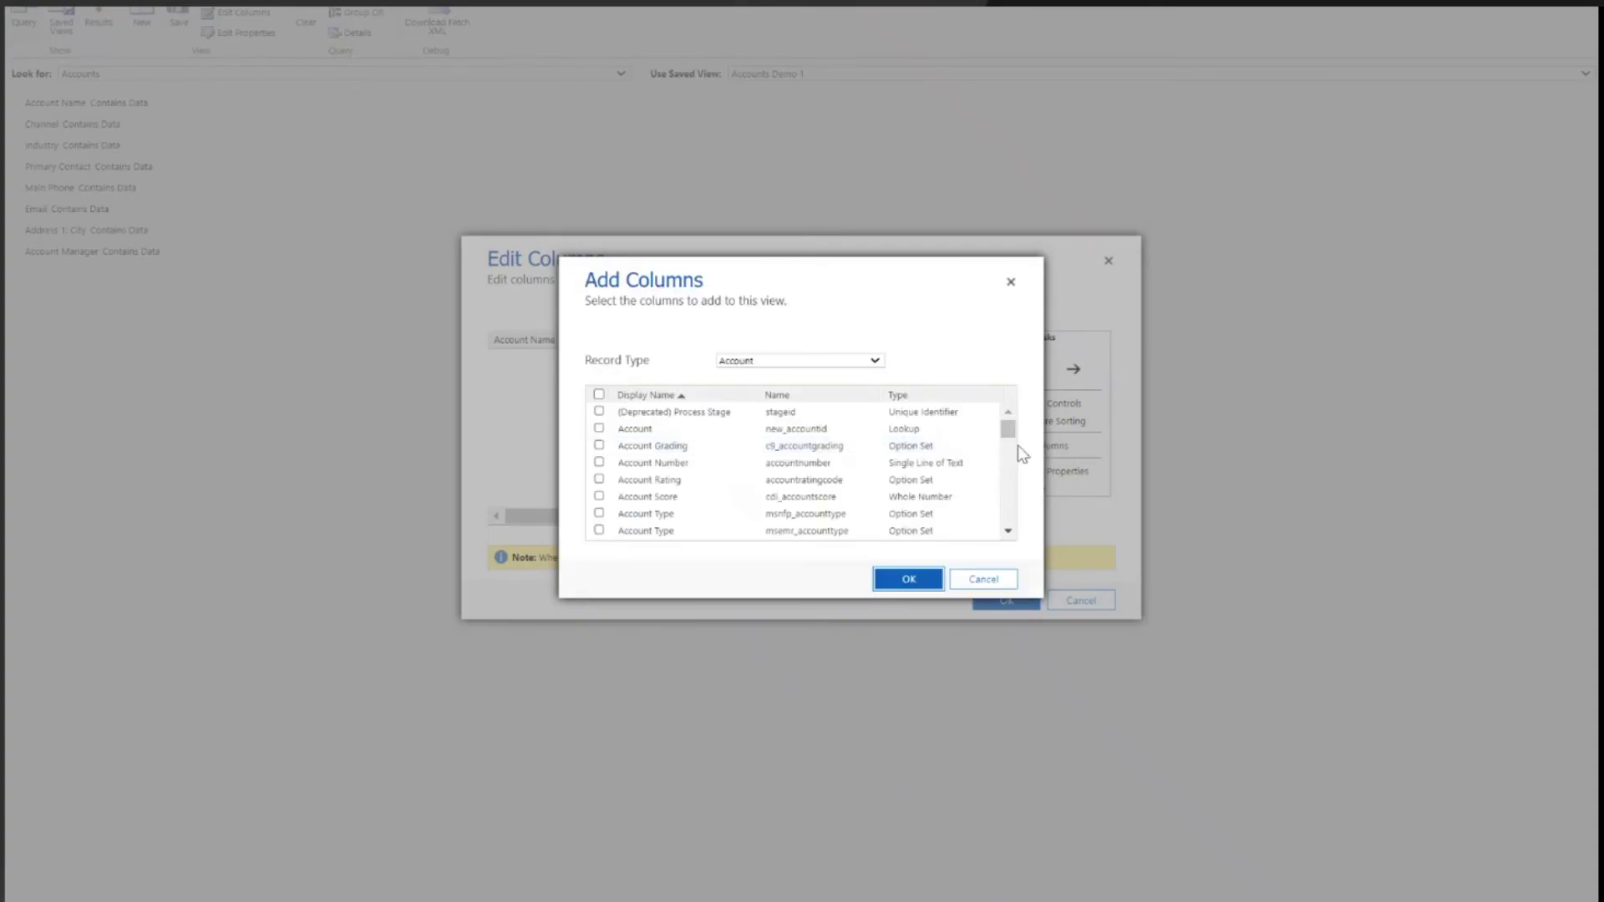
left_click_drag(1011, 433, 1006, 487)
scroll(816, 490, "down", 1)
left_click(716, 526)
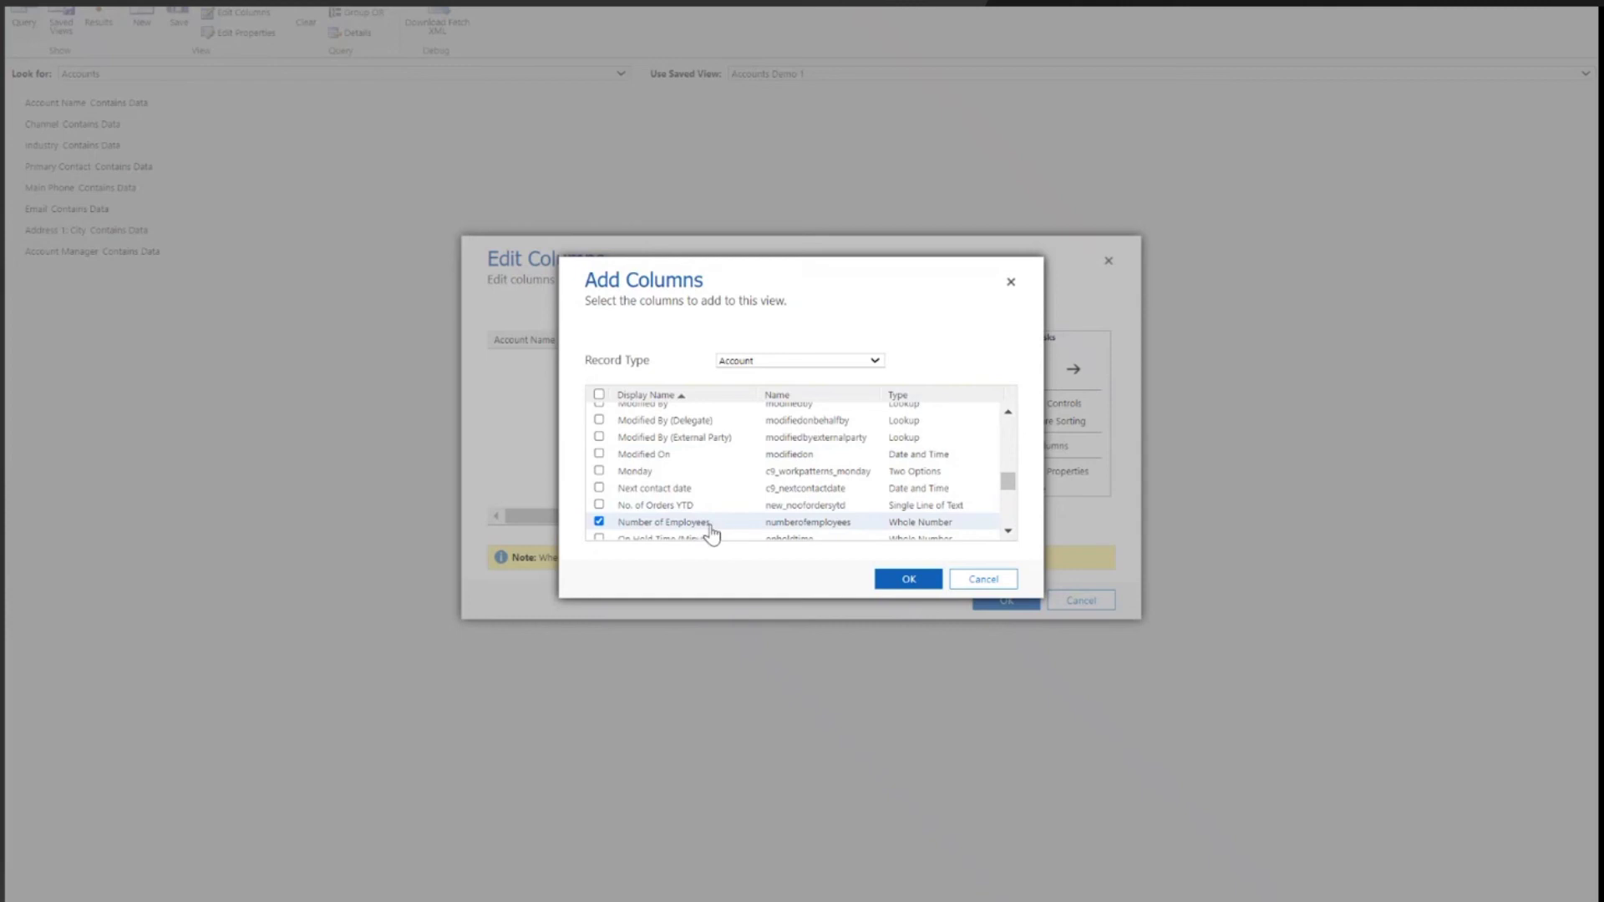
left_click(907, 578)
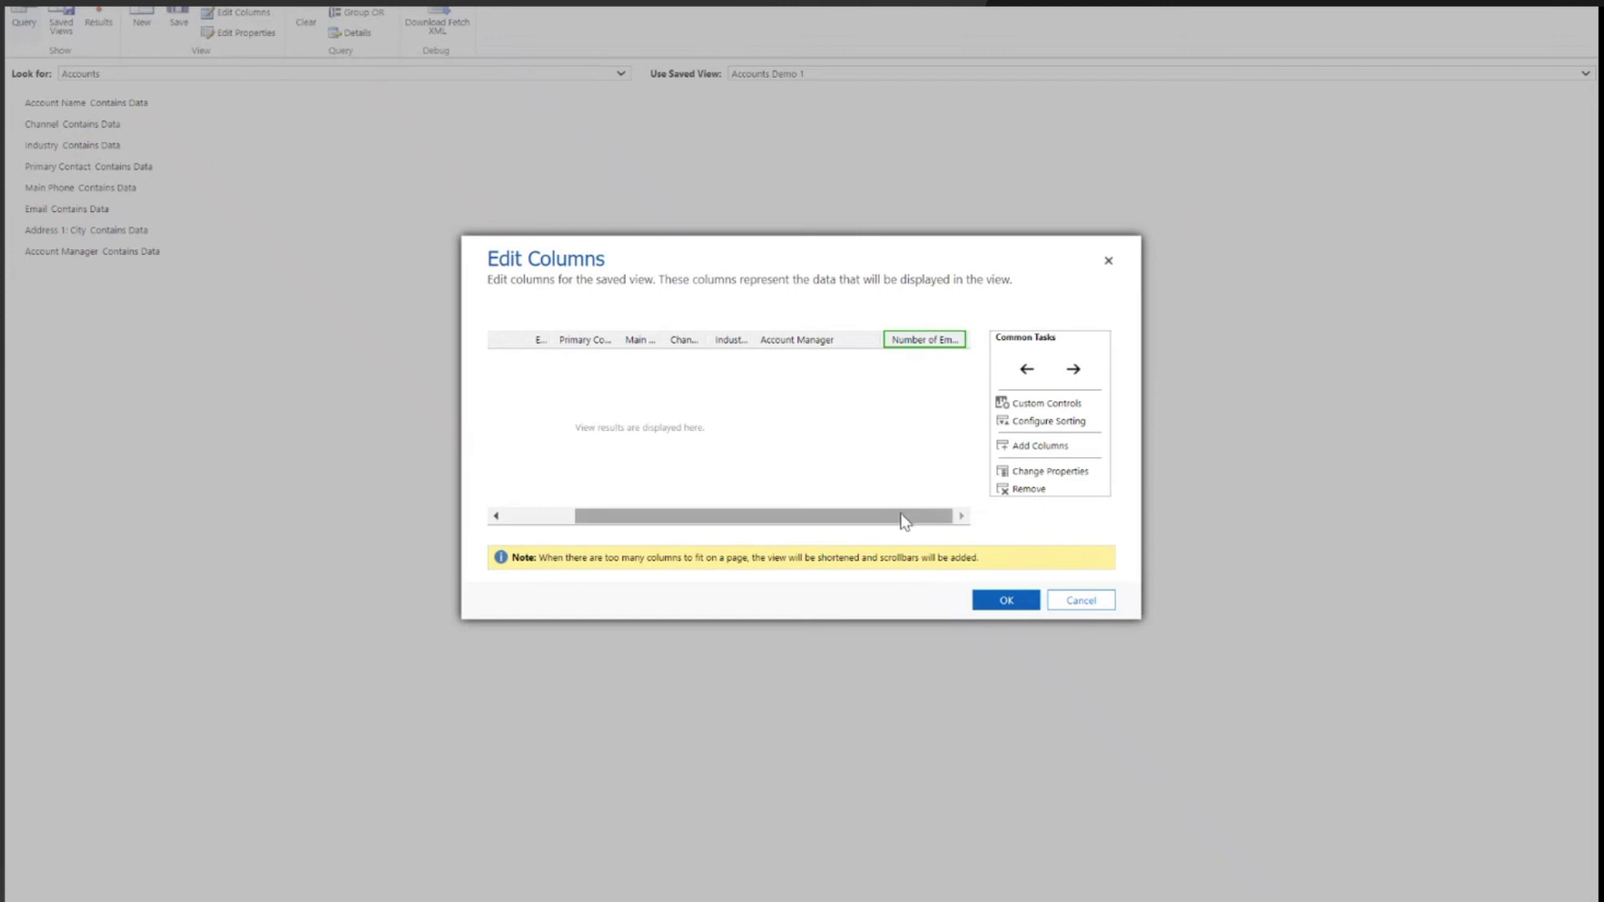
Shift Account Manager three places left to follow Primary Contact, then select Email.
left_click_drag(904, 522, 795, 523)
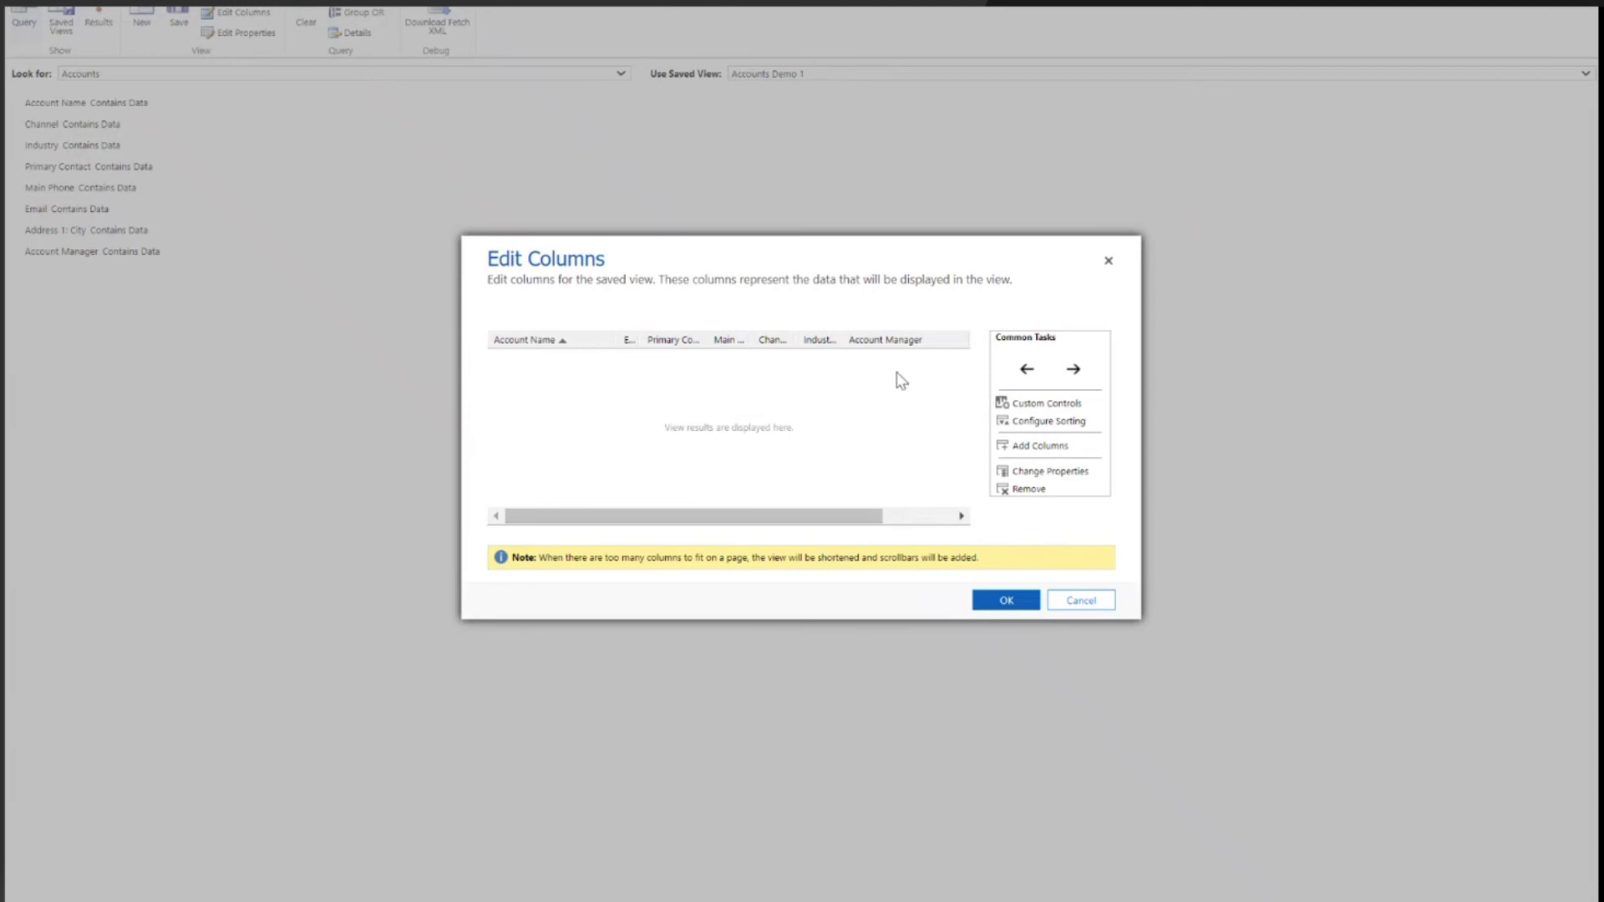
left_click(899, 344)
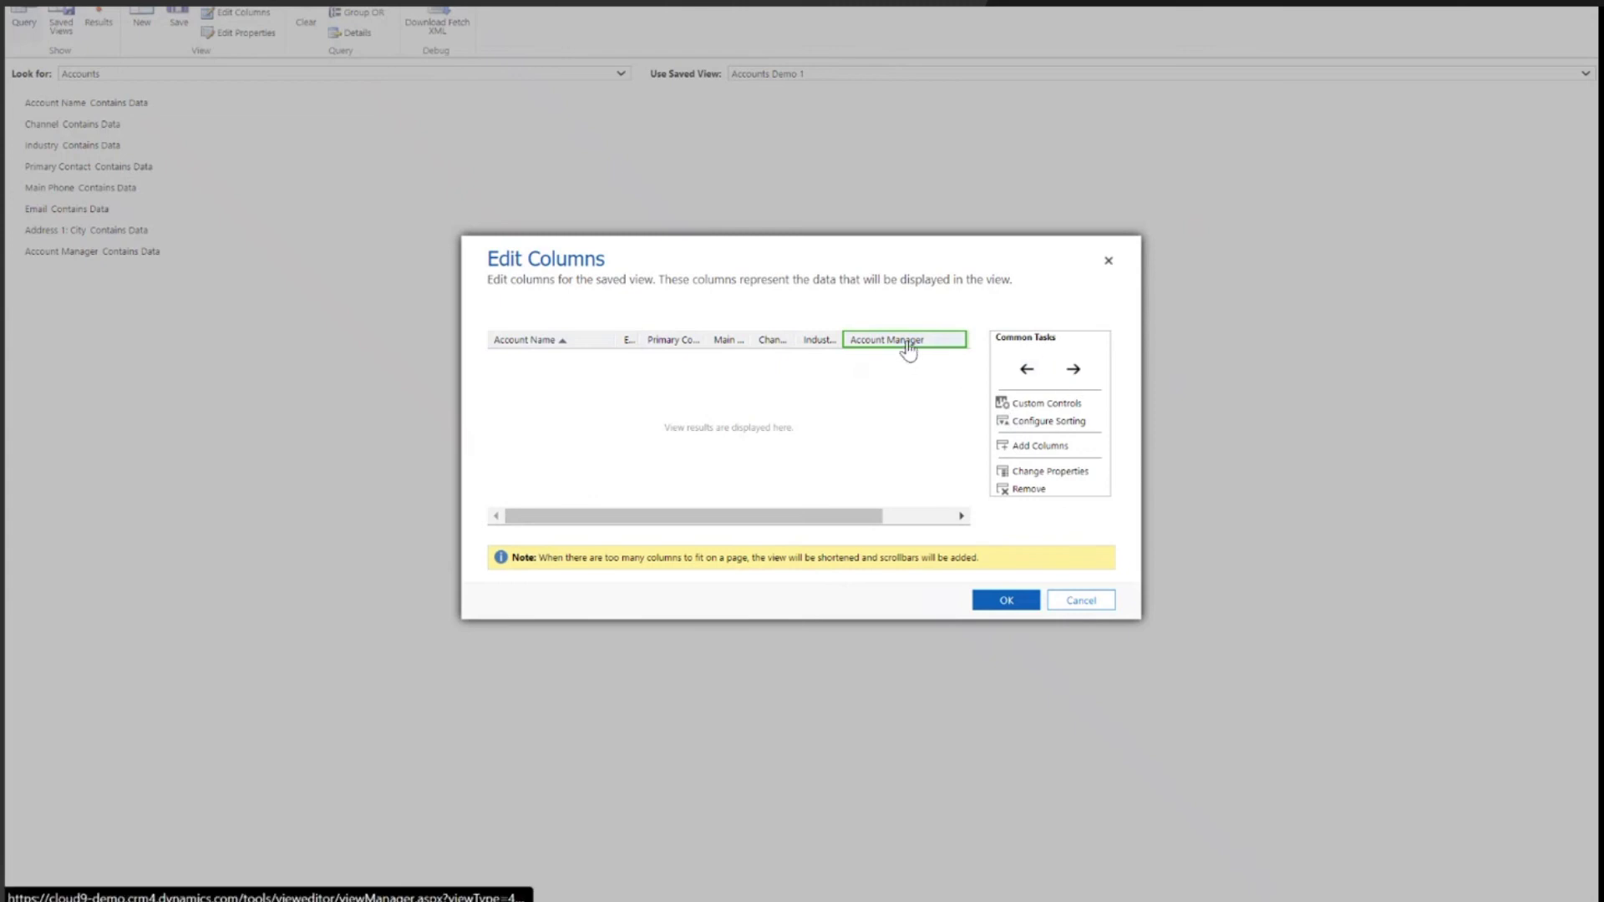
left_click(1027, 371)
left_click(1027, 371)
left_click(1028, 371)
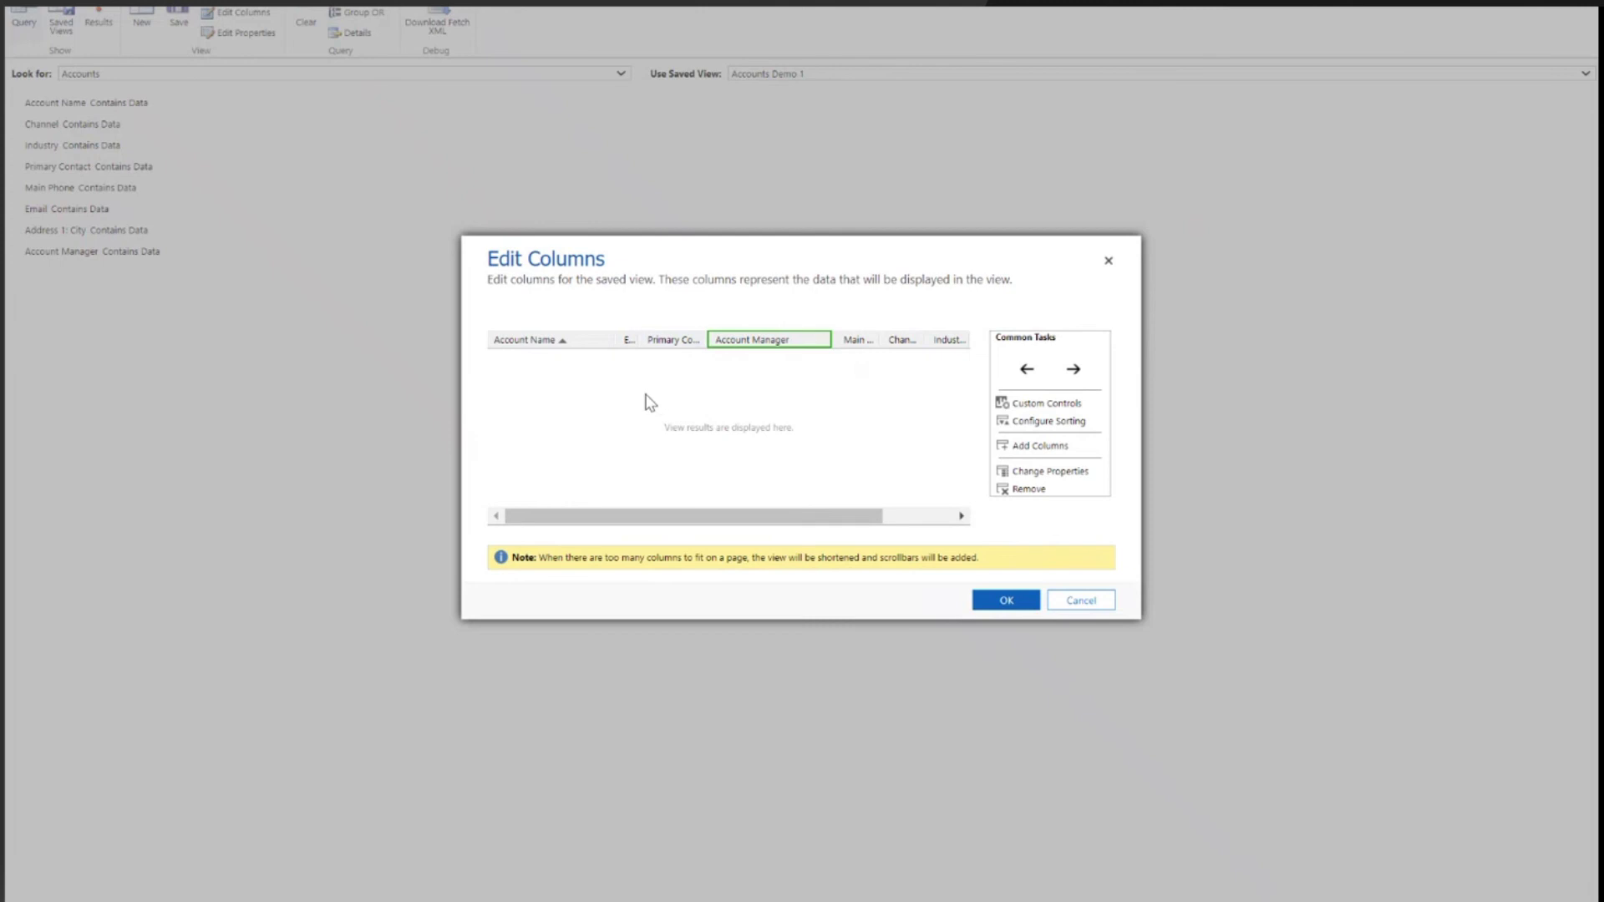
left_click(627, 346)
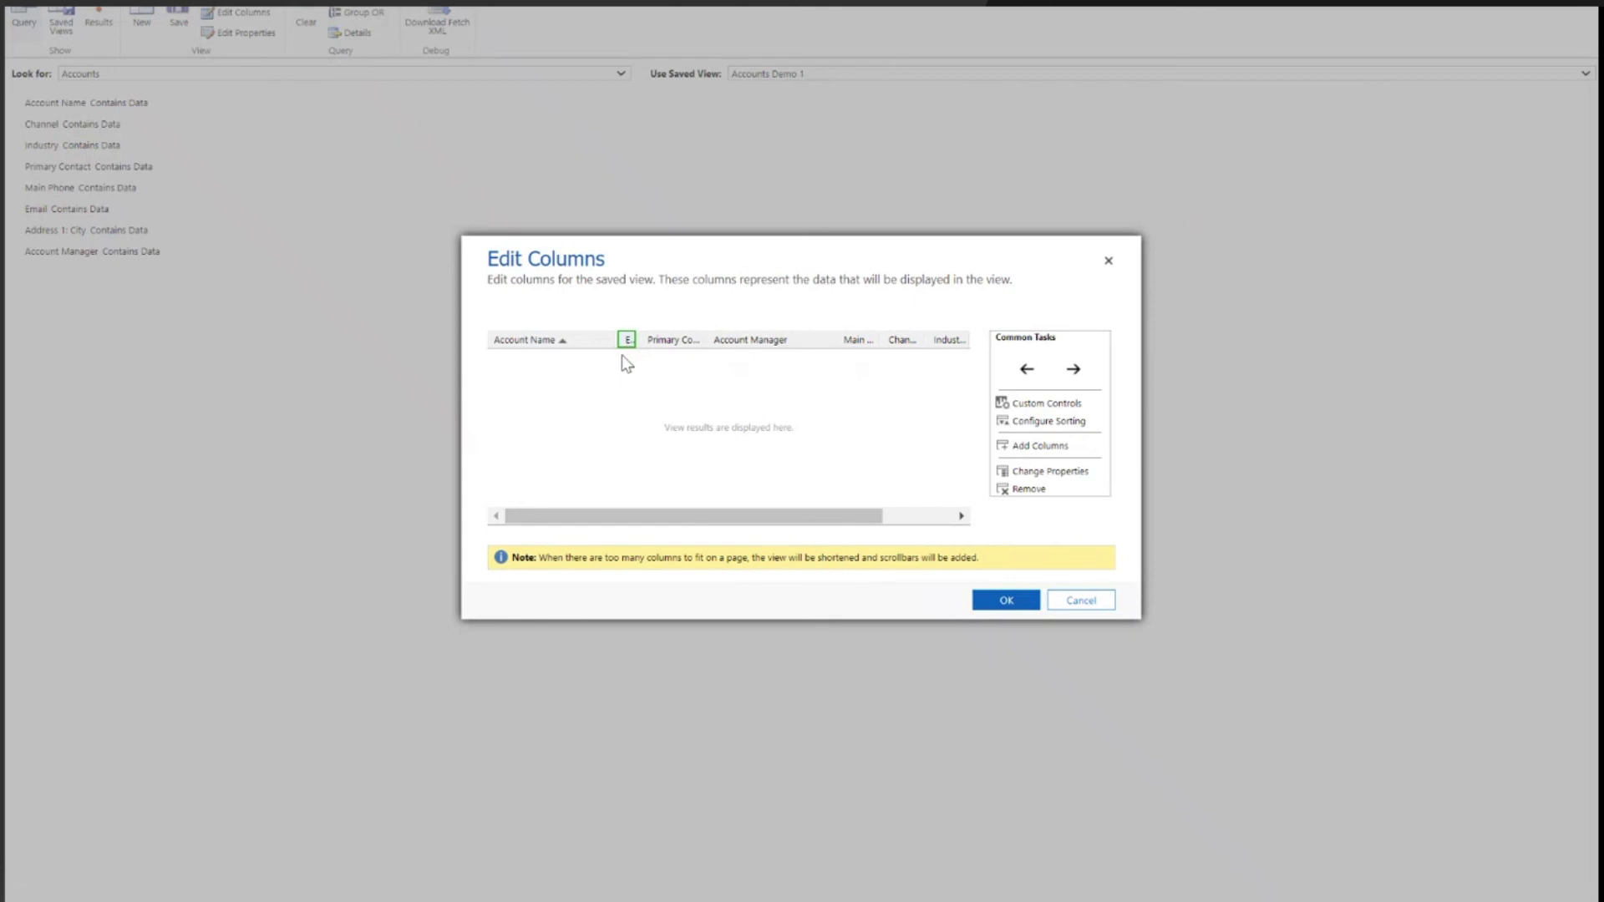
Change the Email column's width property from 25px to 75px.
left_click(1057, 473)
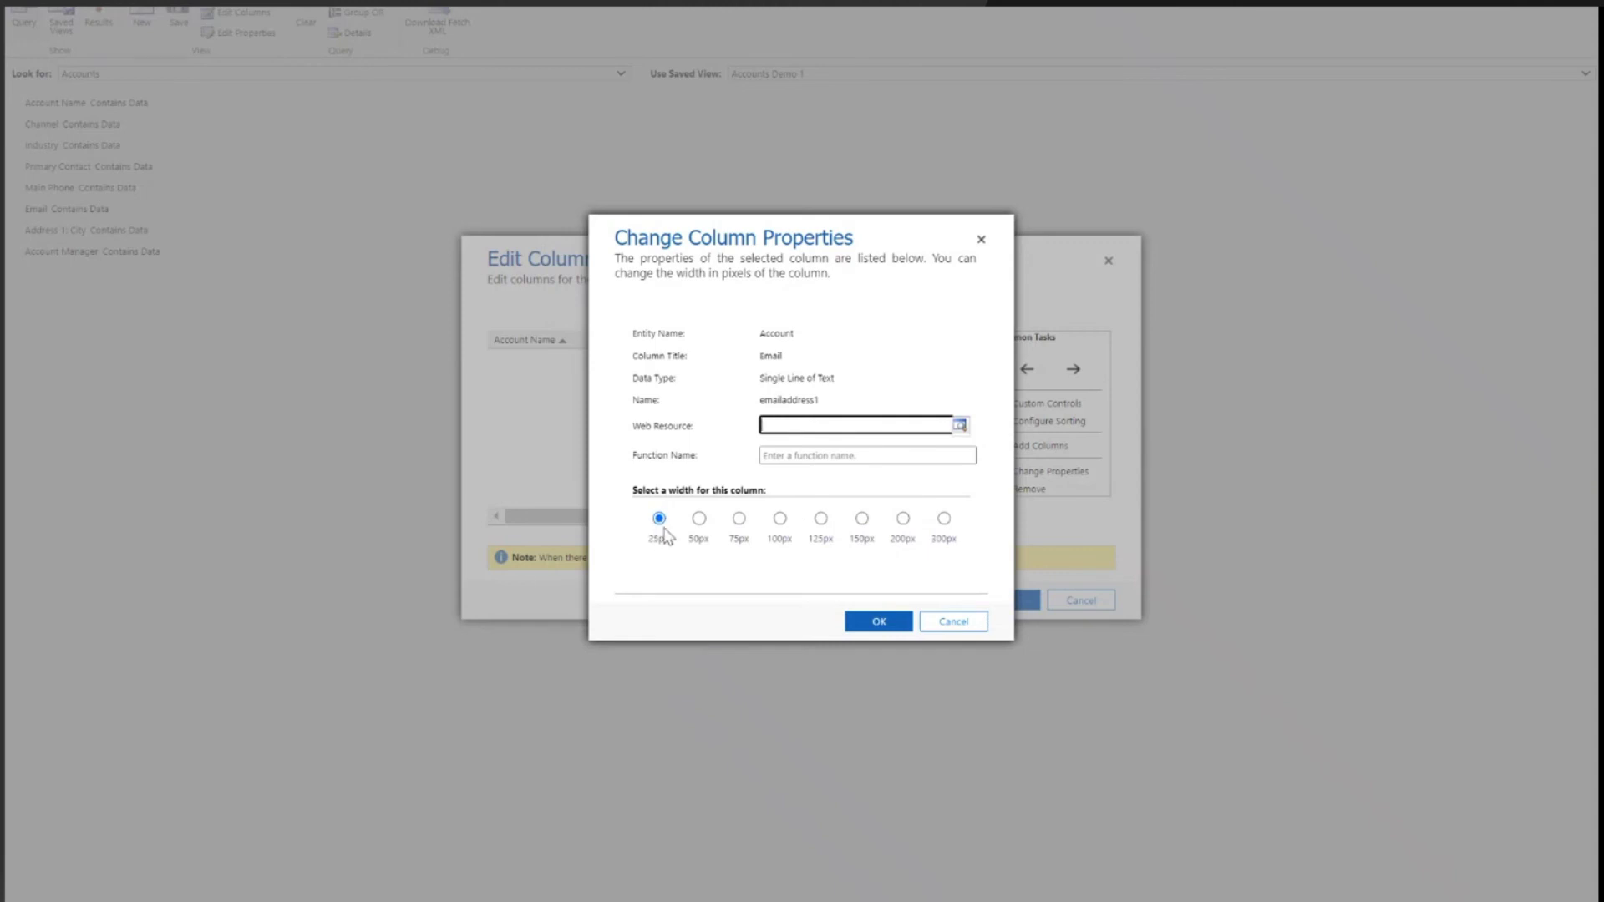
left_click(739, 520)
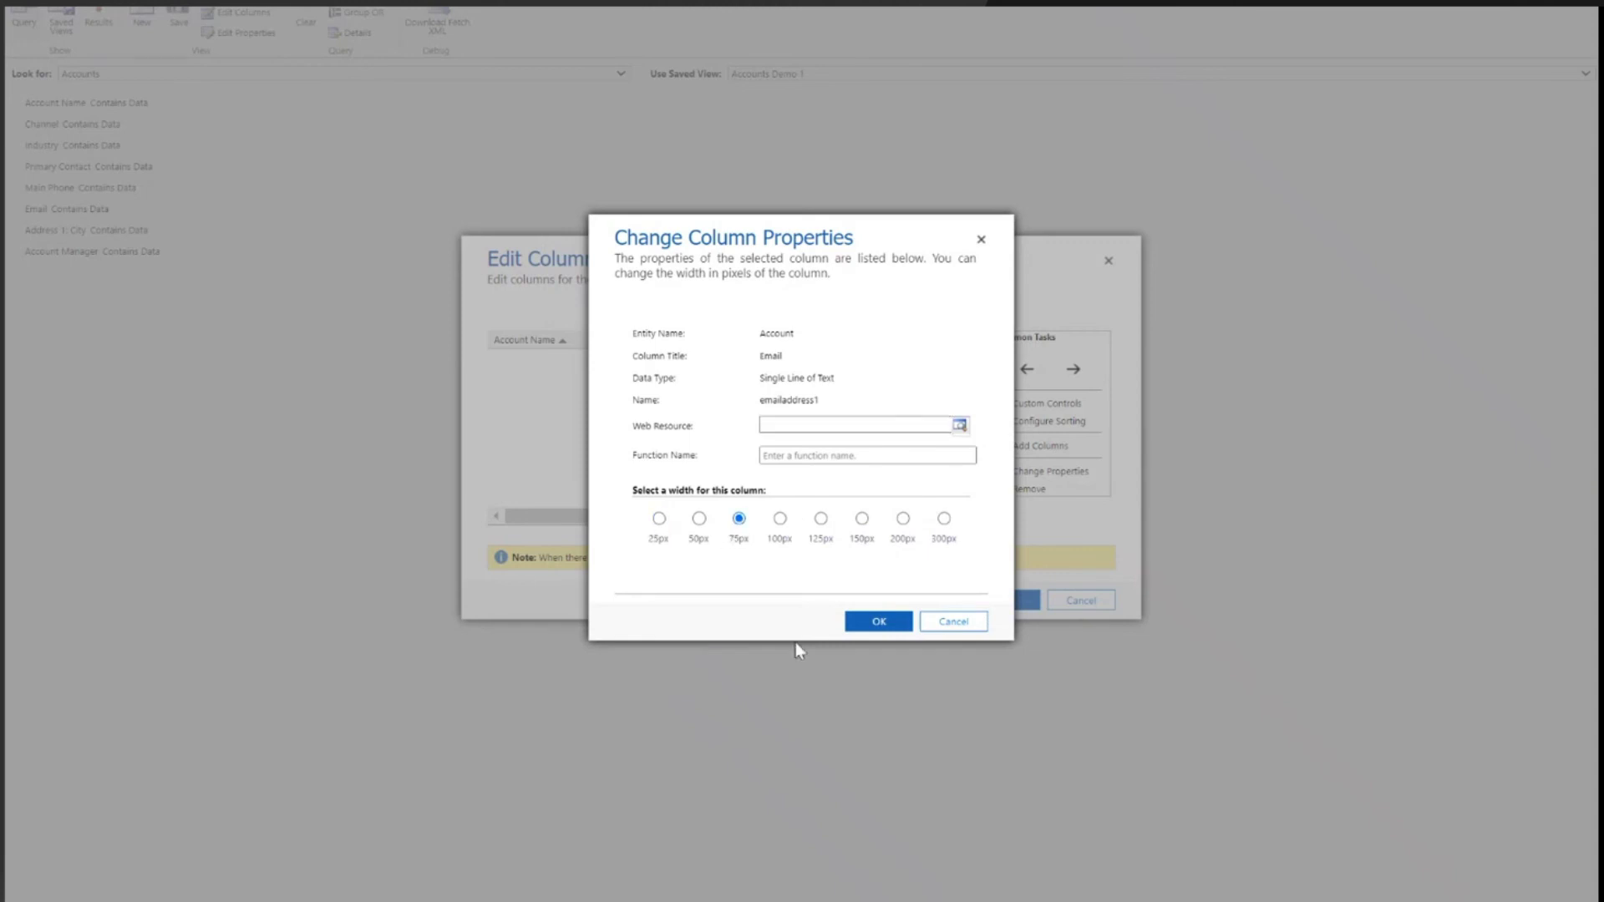
left_click(878, 622)
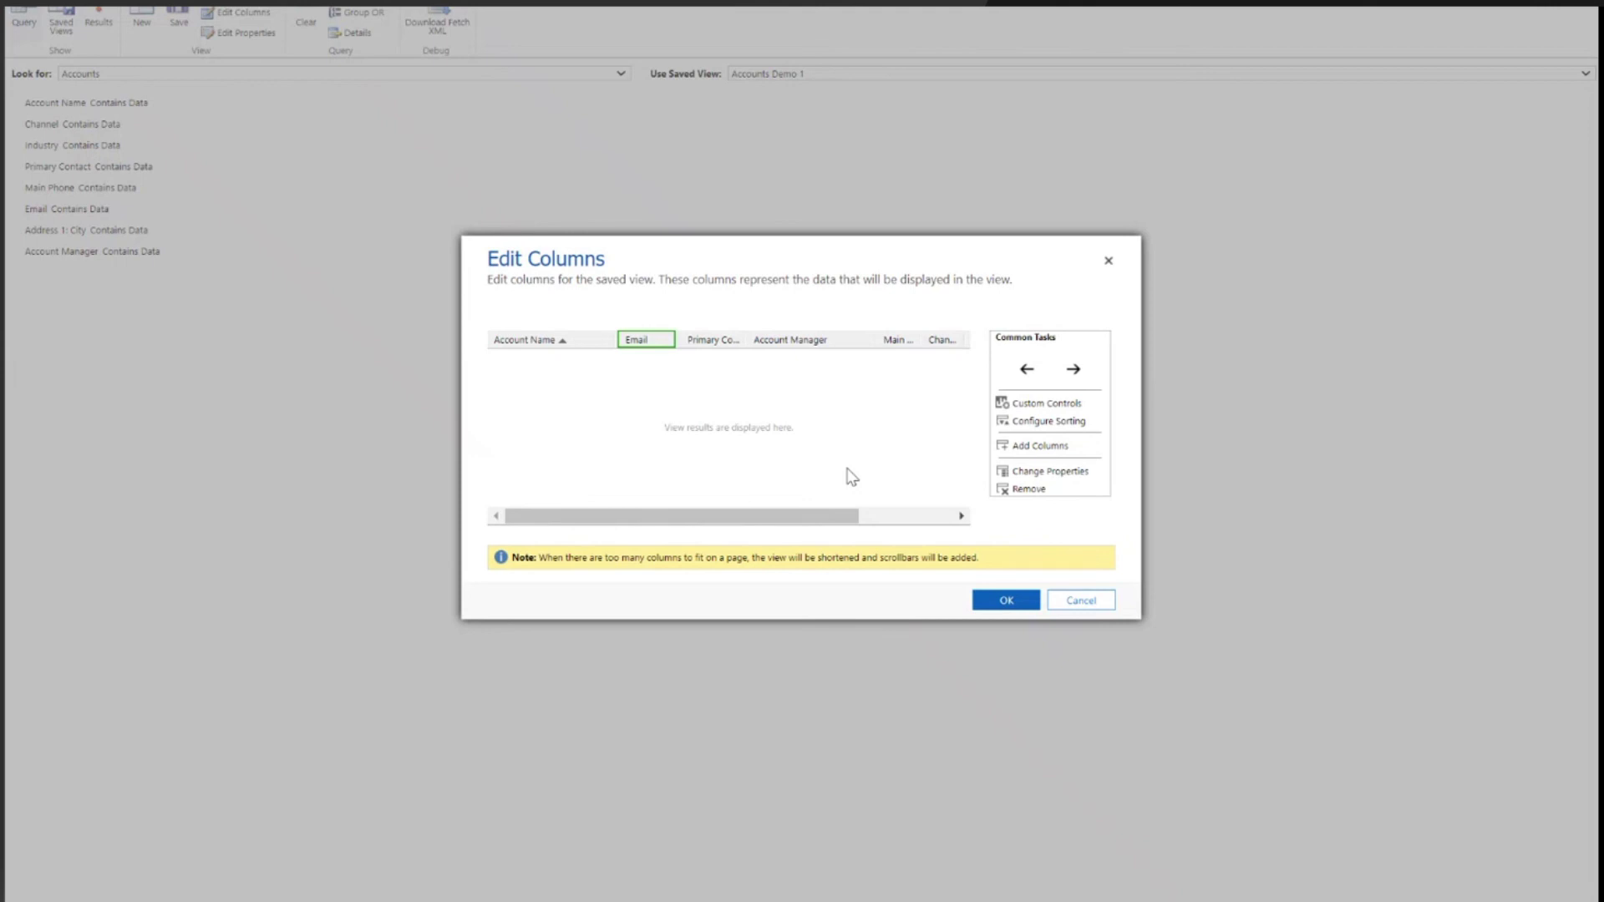
left_click(1044, 423)
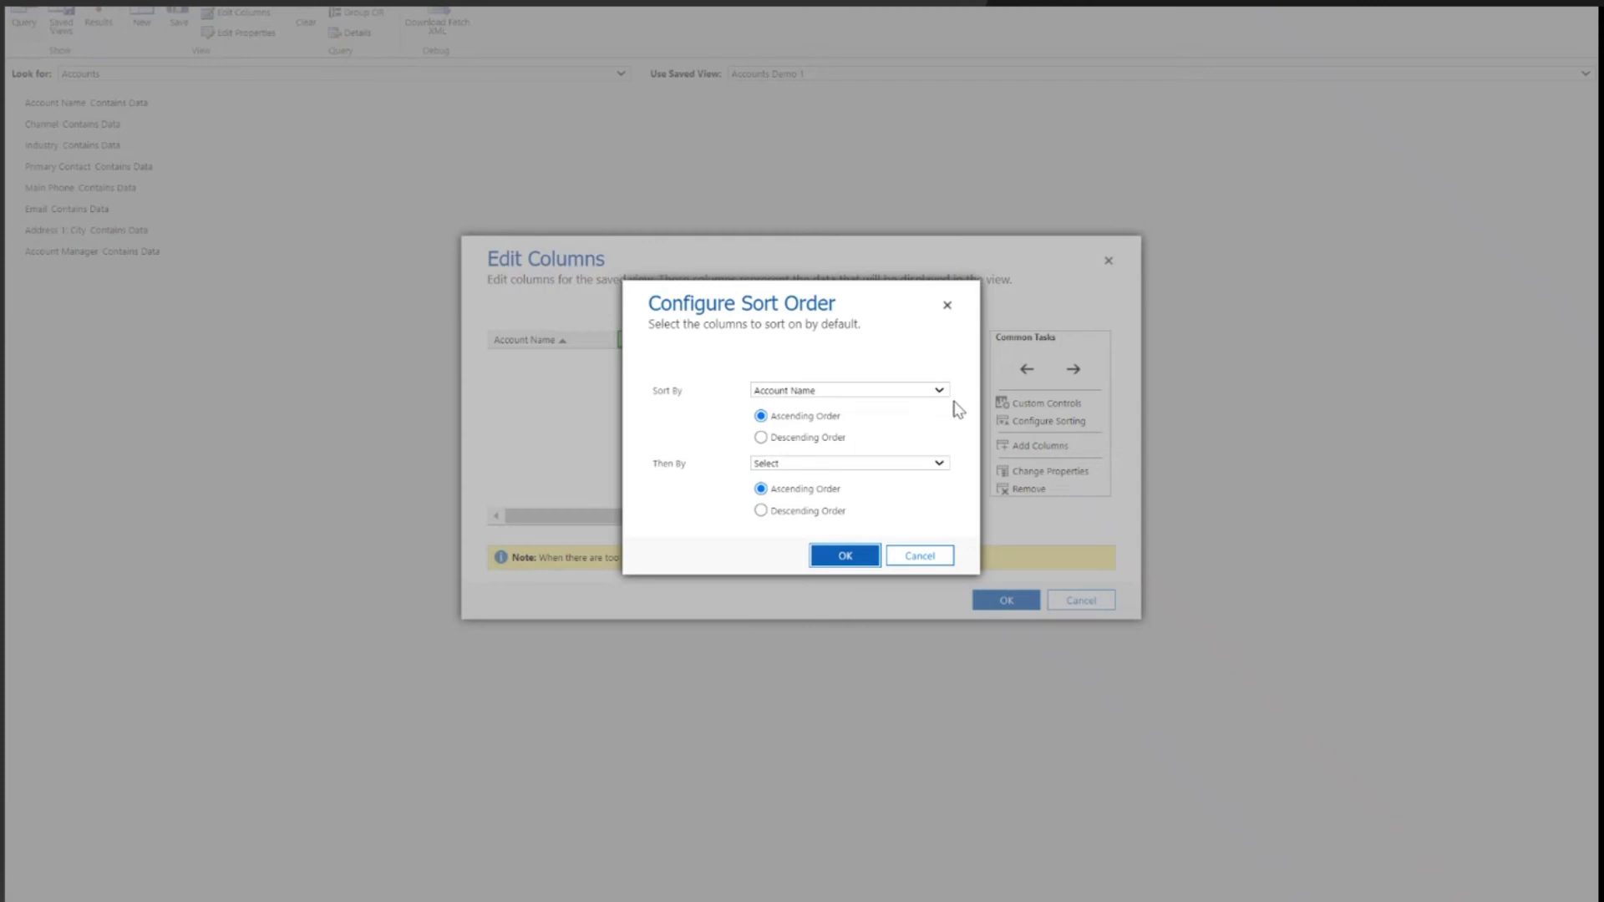
left_click(906, 391)
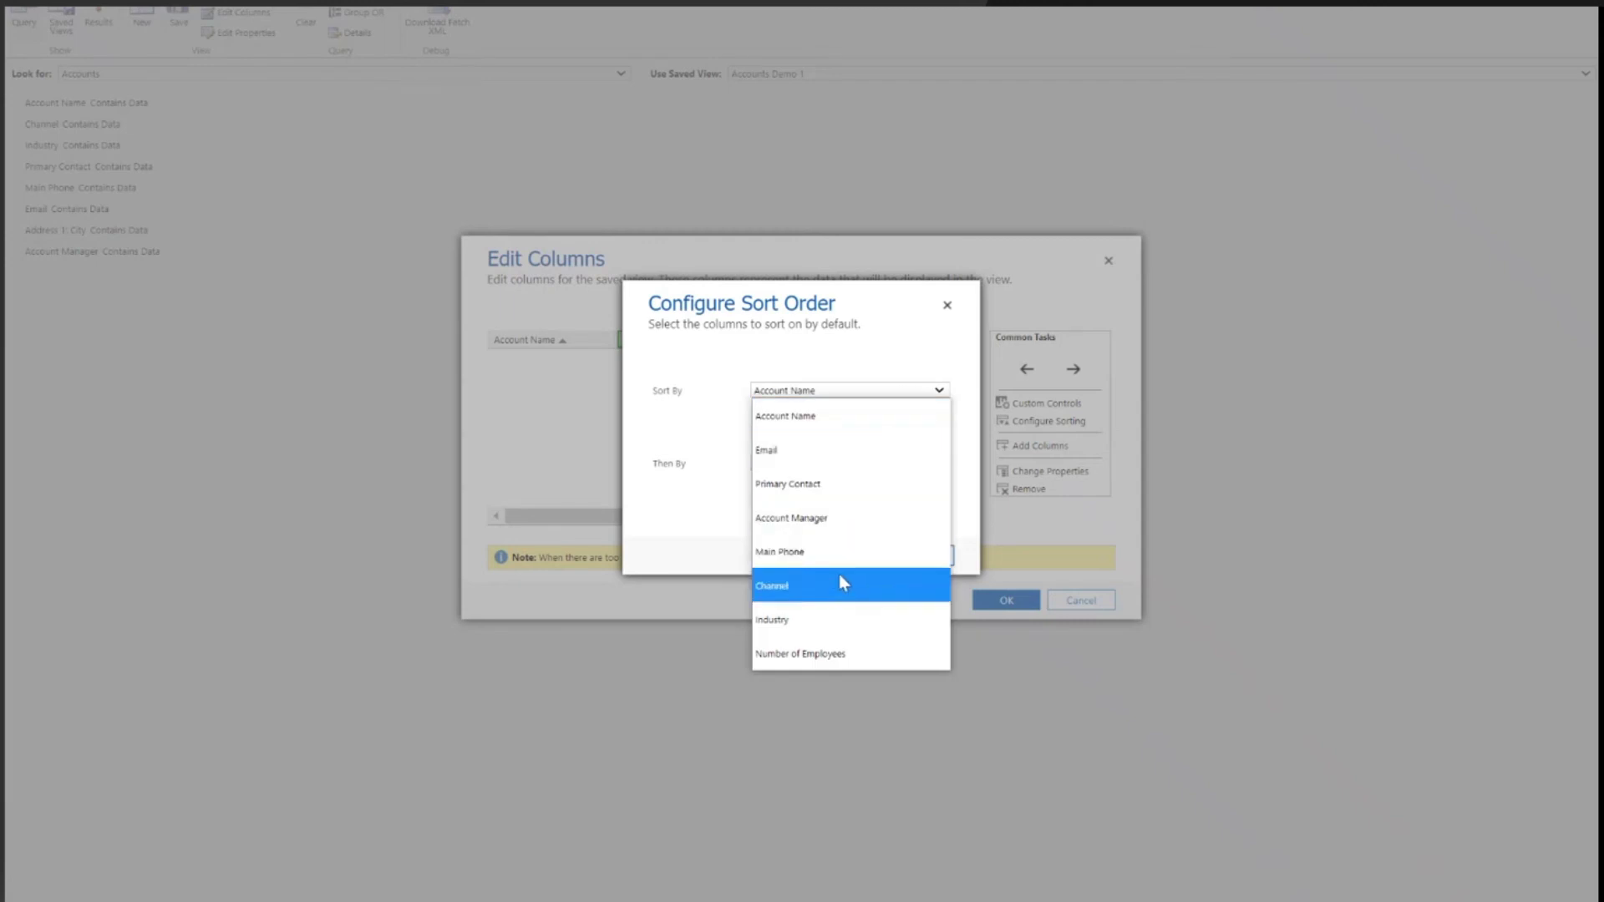
left_click(838, 417)
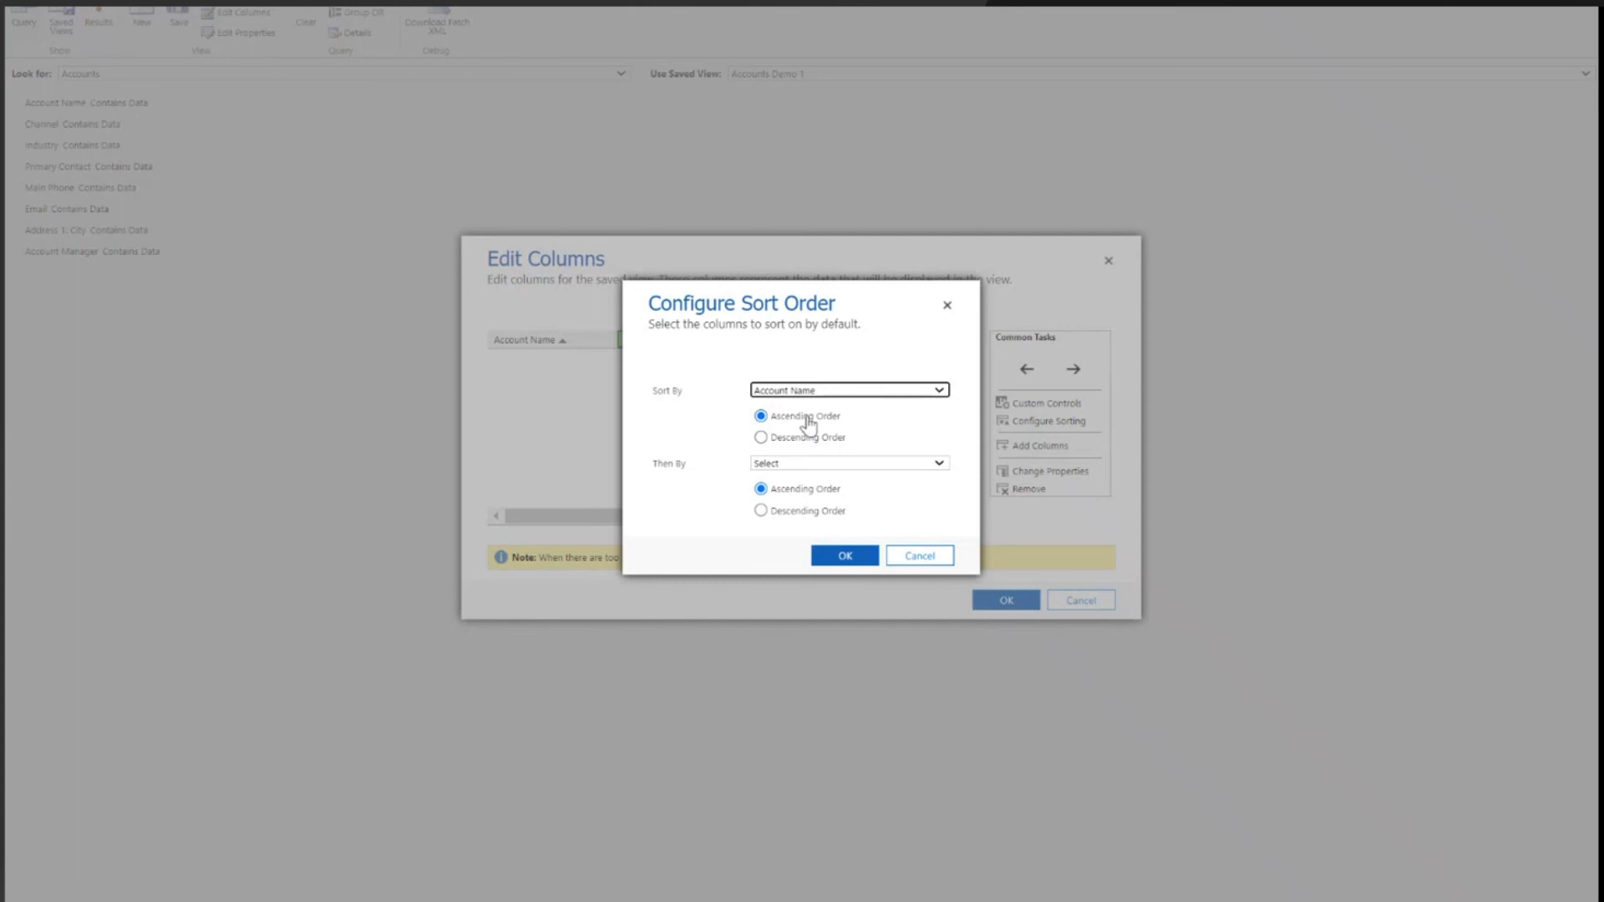
left_click(920, 555)
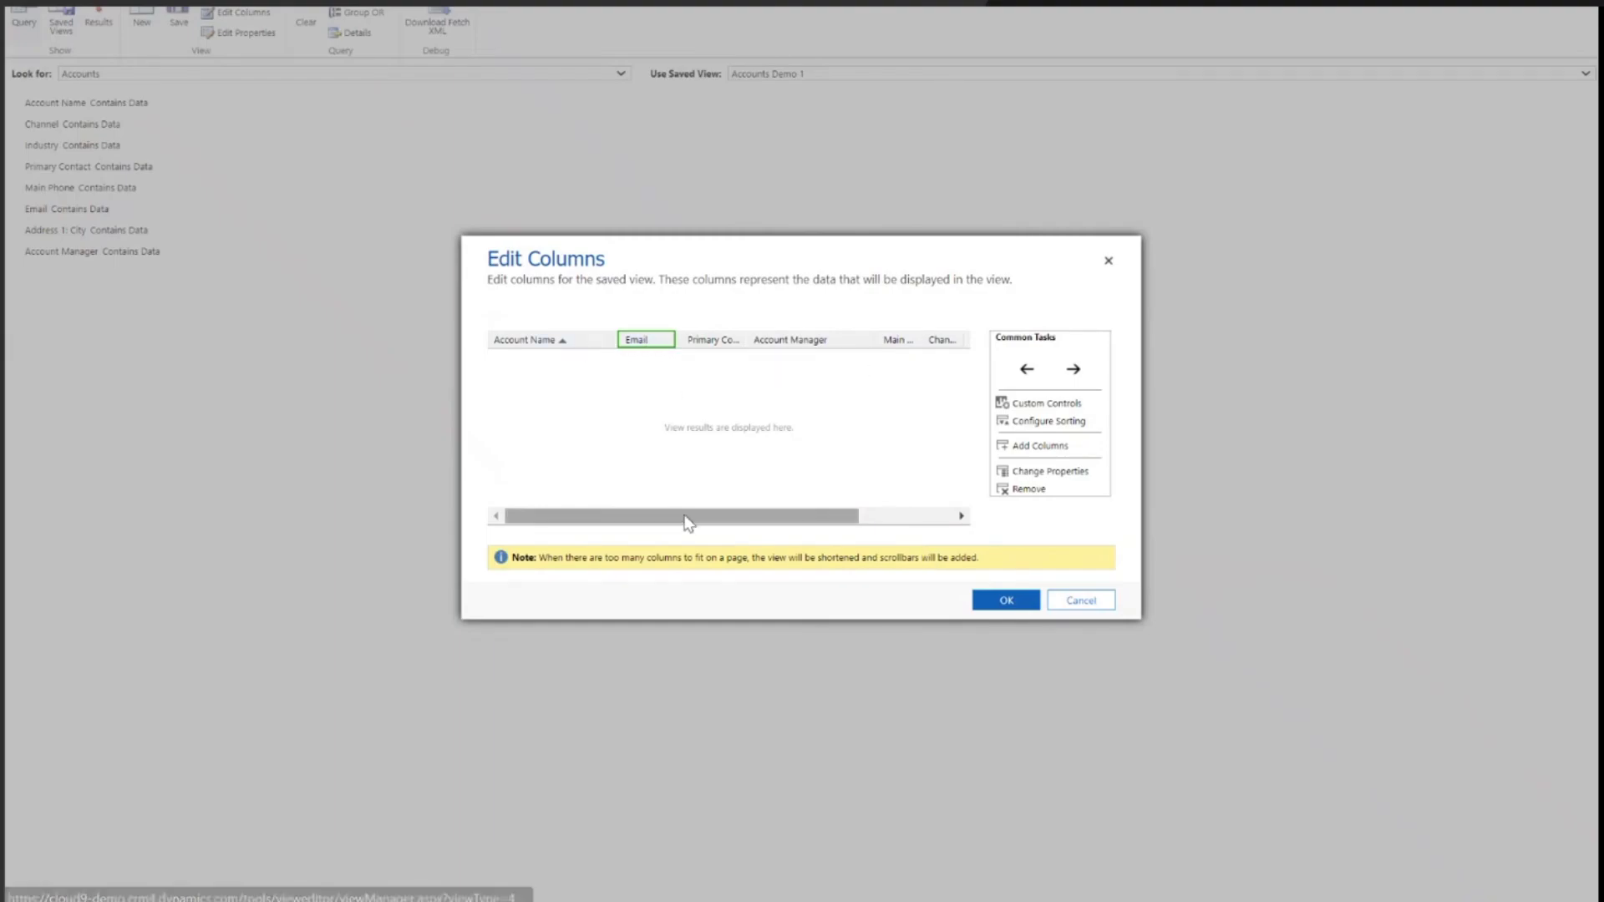
Accept the column edits and save them to the Accounts Demo 1 view.
left_click_drag(735, 514, 882, 518)
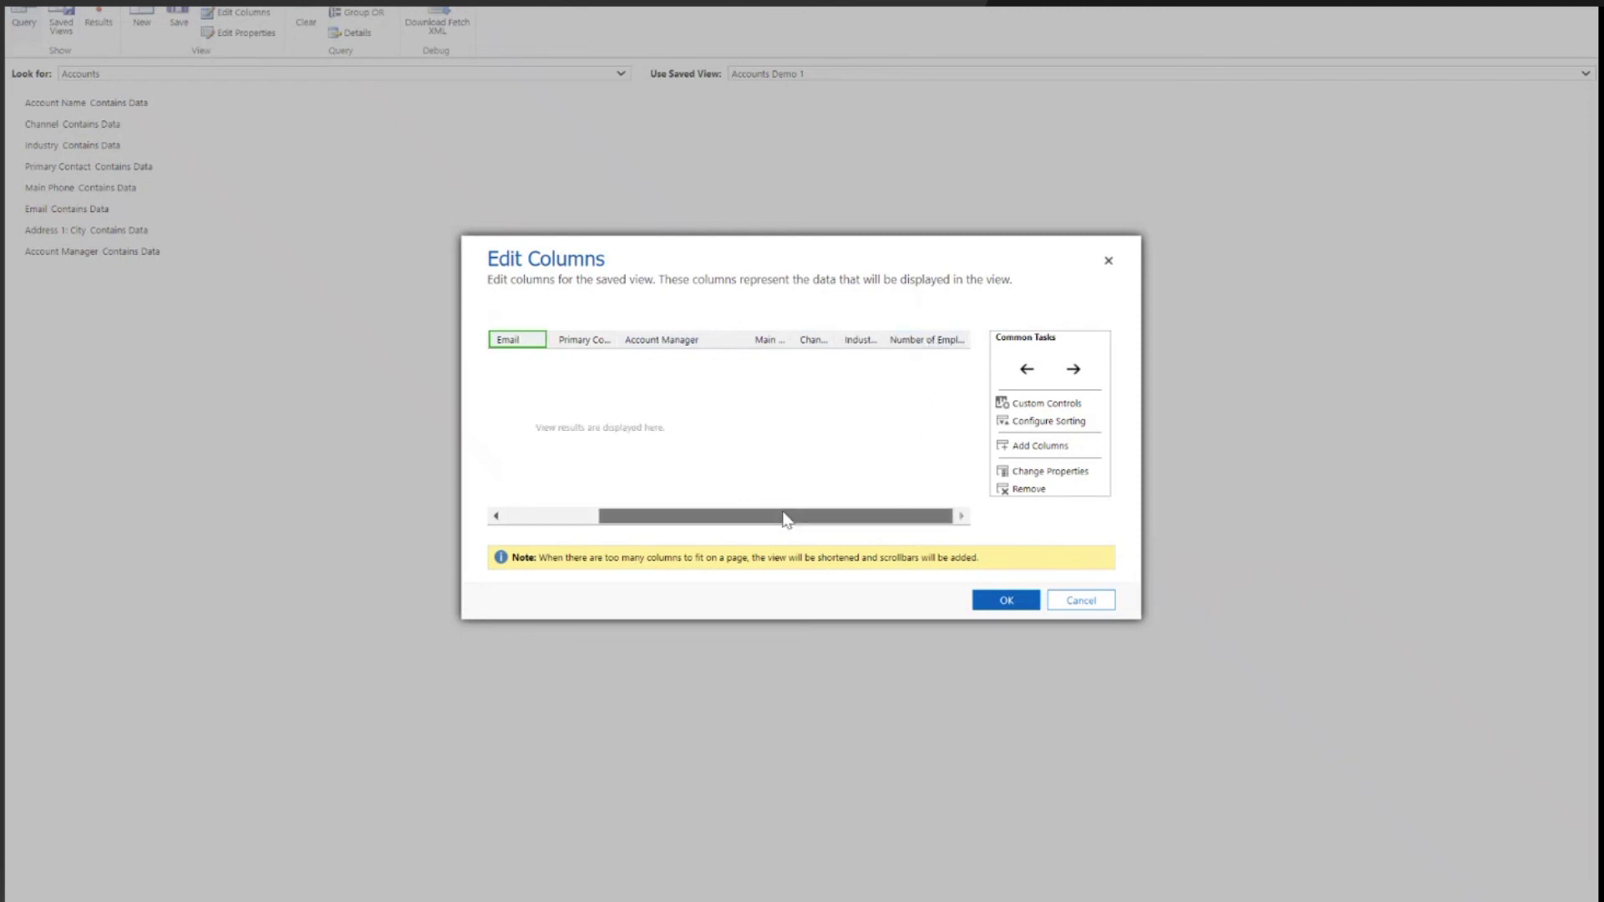
left_click_drag(785, 519, 690, 519)
left_click(1010, 601)
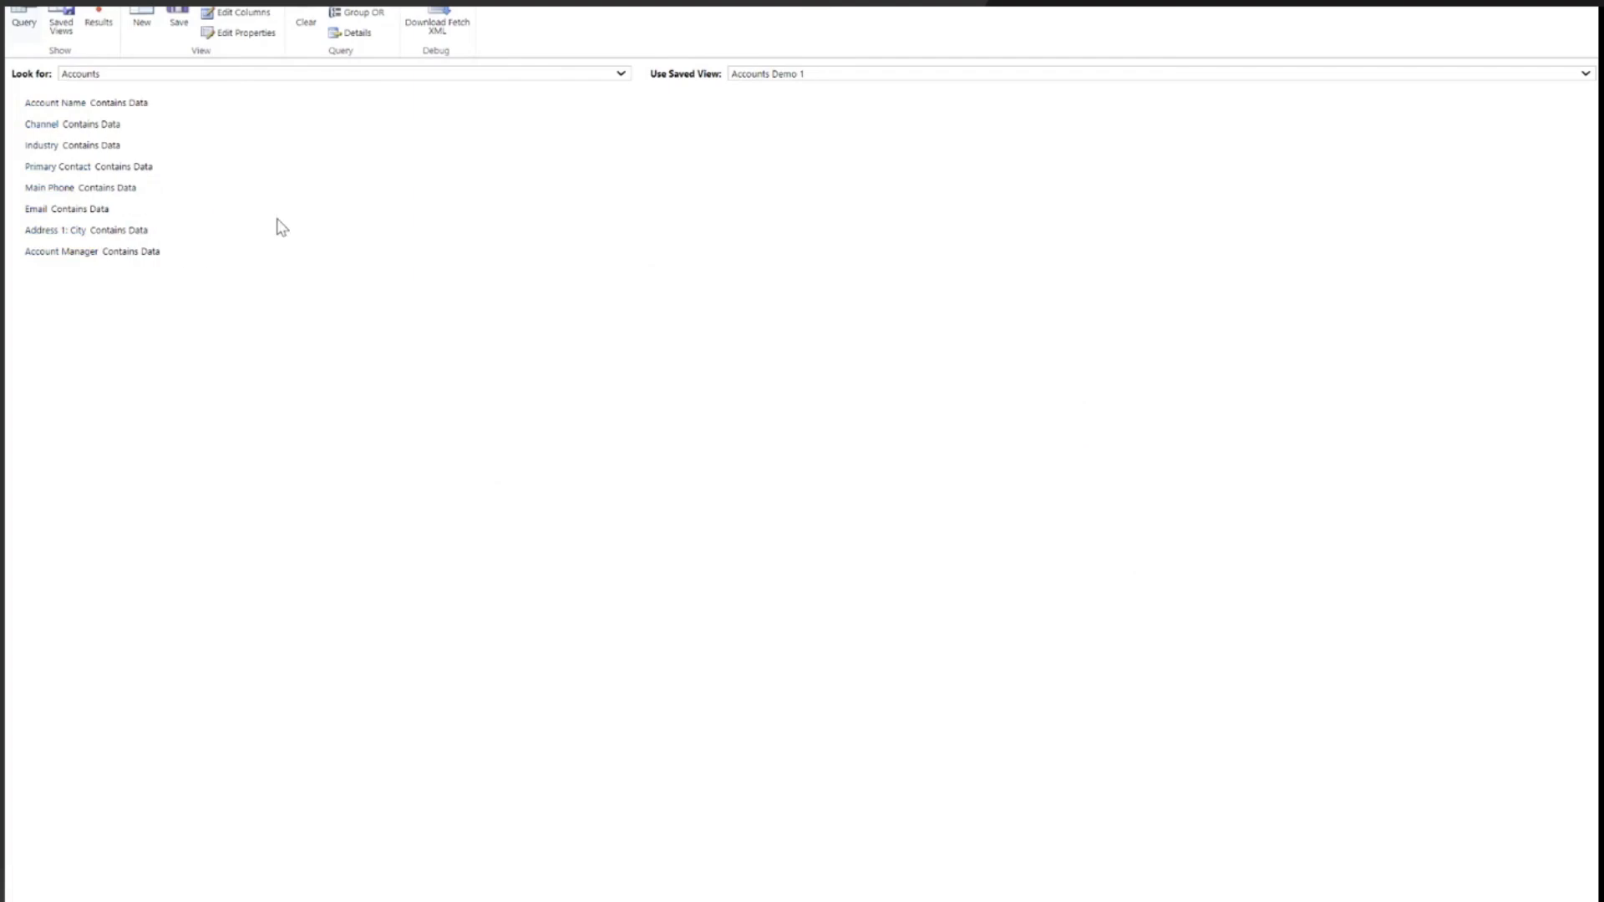
left_click(175, 25)
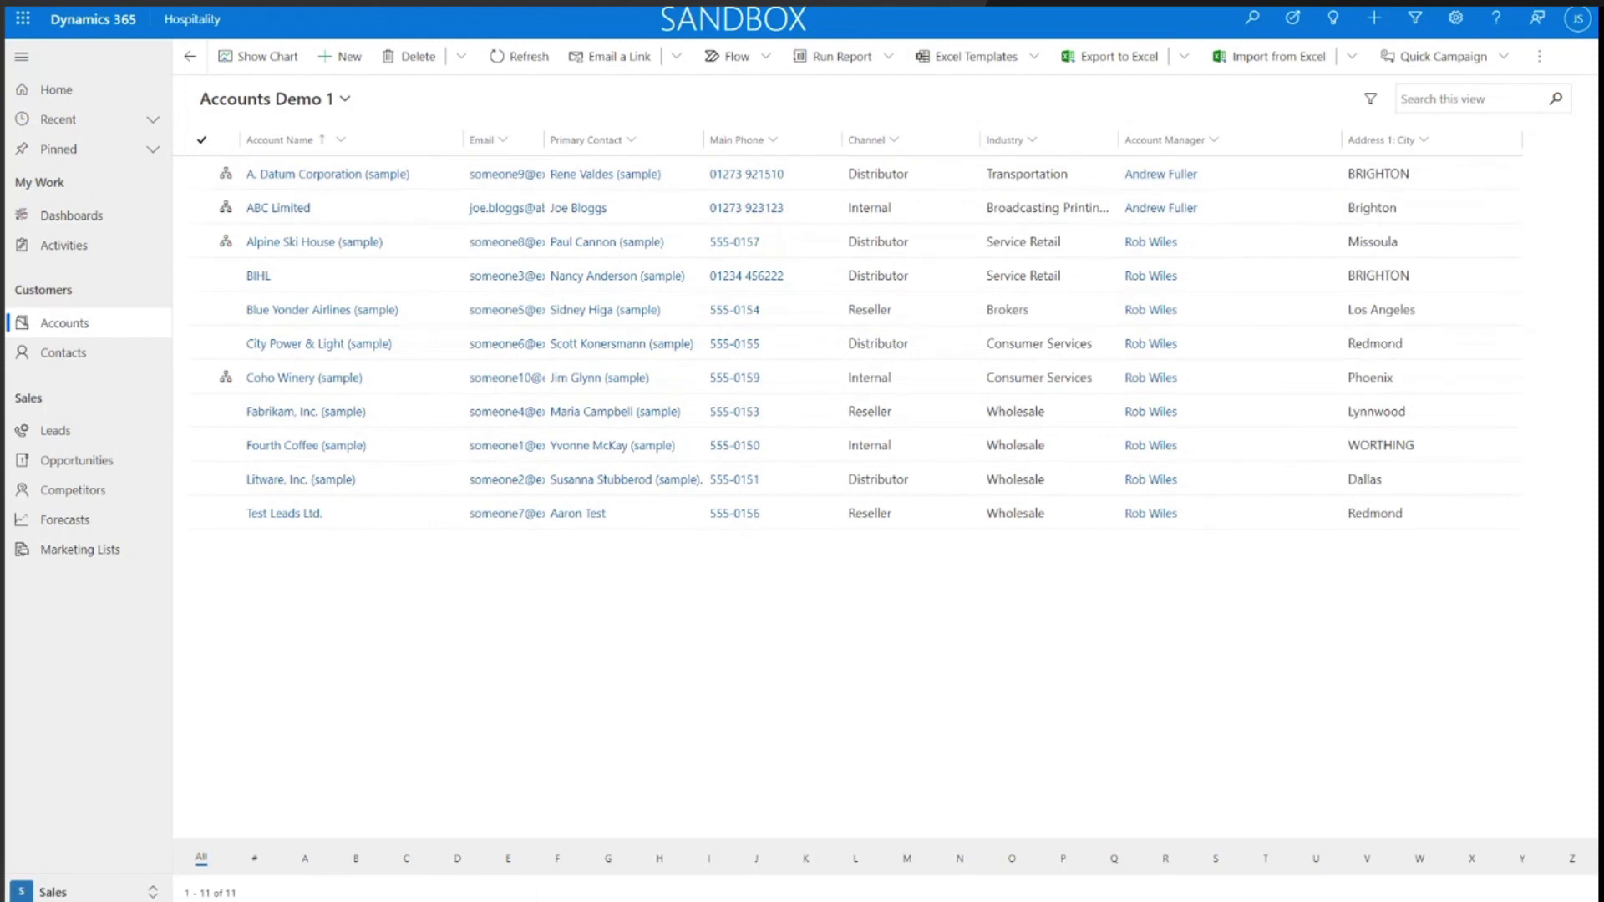
Reload the page with F5 to show the updated Accounts Demo 1 columns.
key("F5")
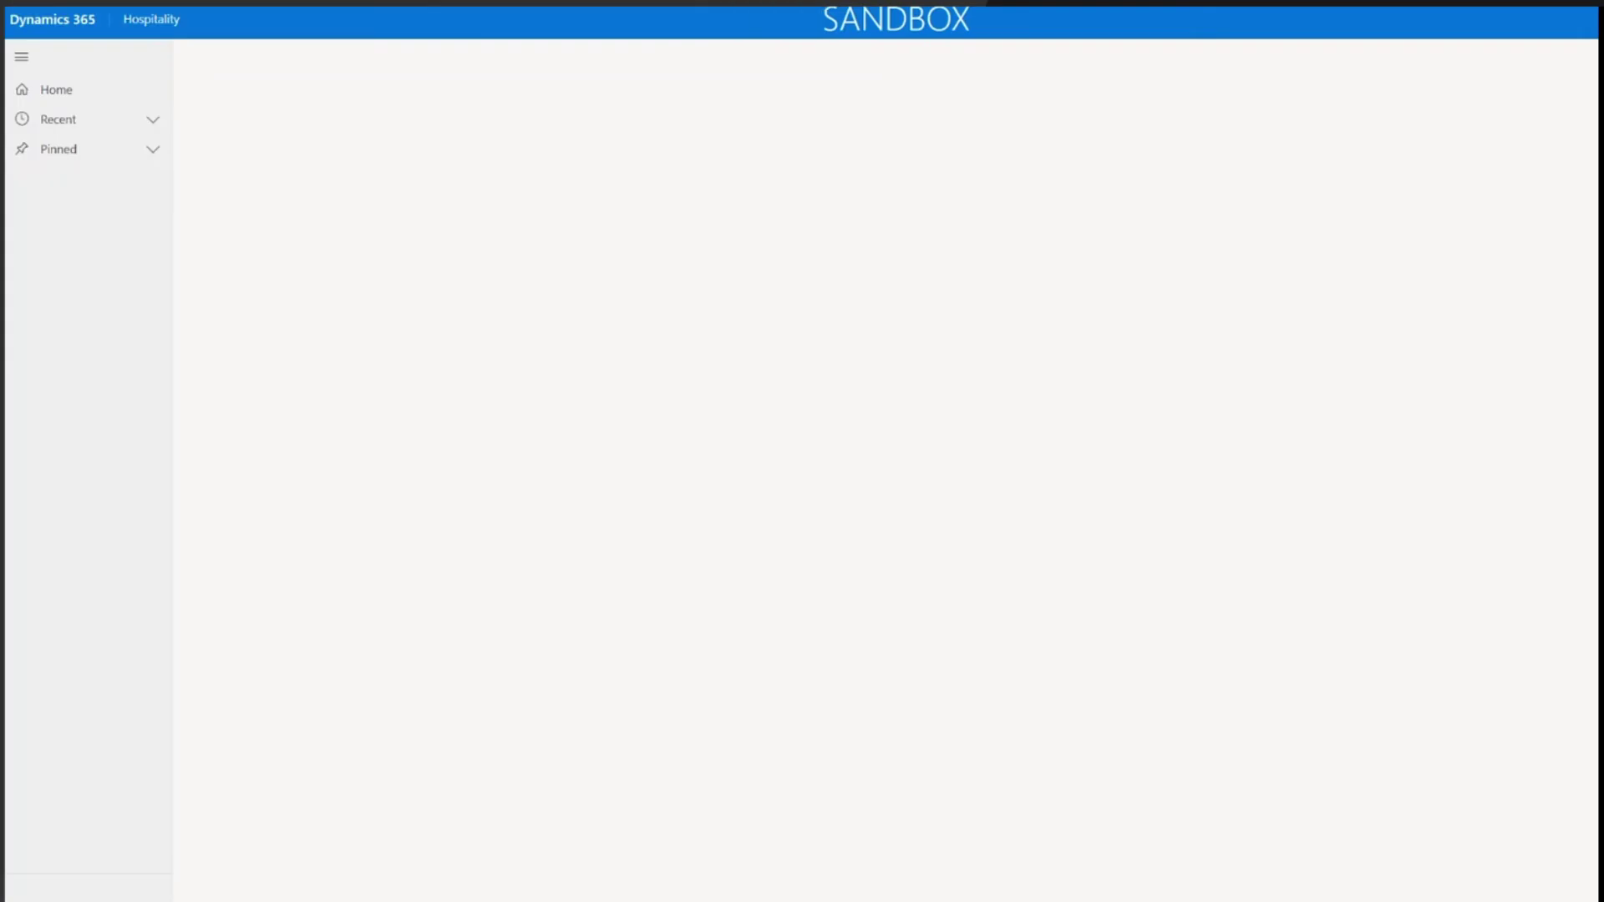